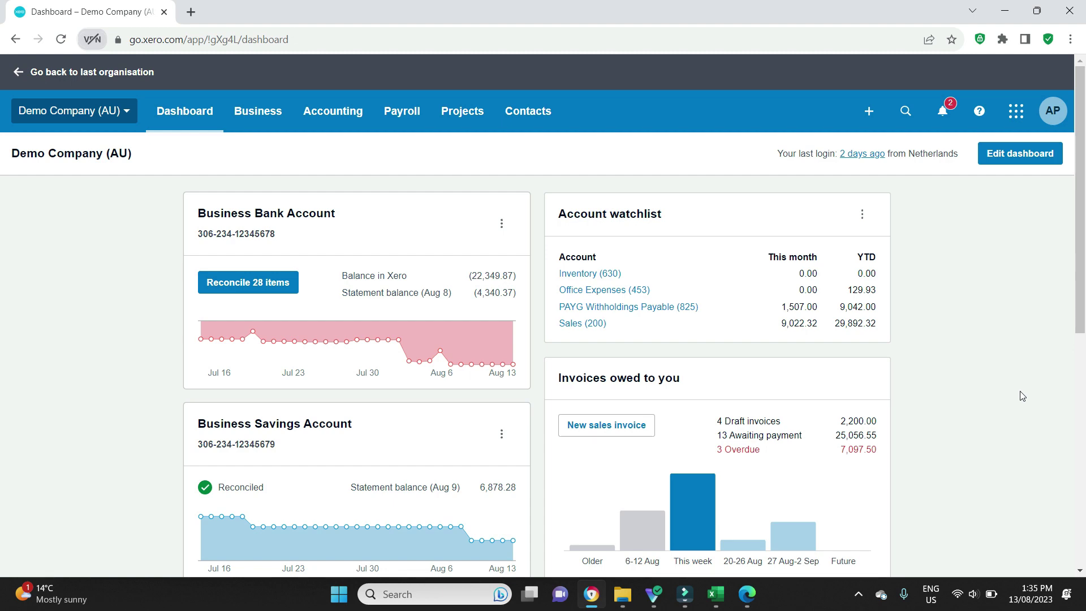
# Step: Show the Coles receipt PDF ($36.80 total, $2.09 GST) in Edge and launch Calculator
pyautogui.moveTo(746, 594)
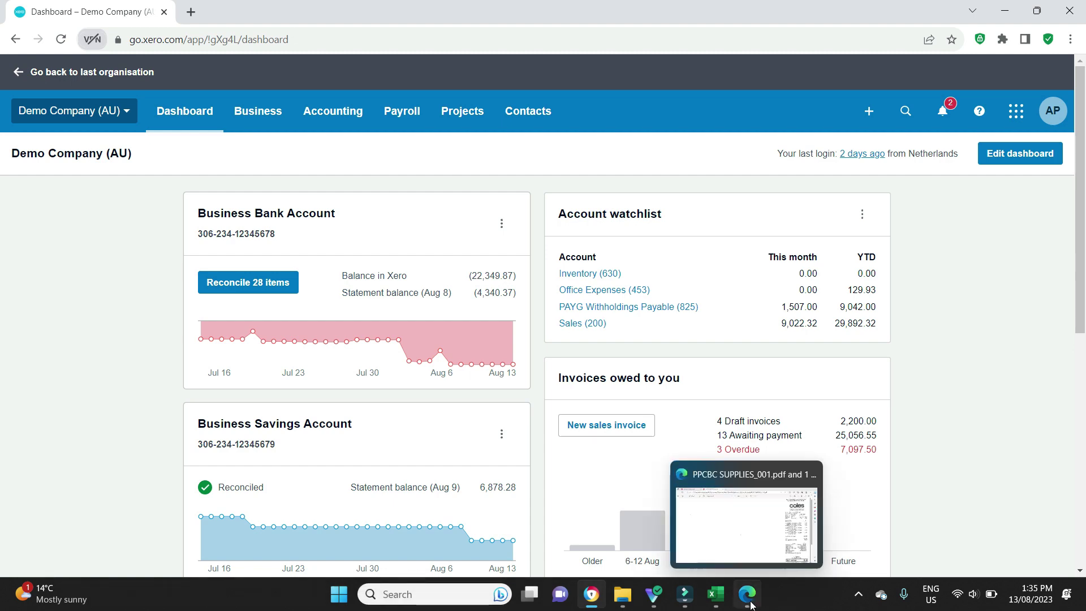
pyautogui.click(747, 520)
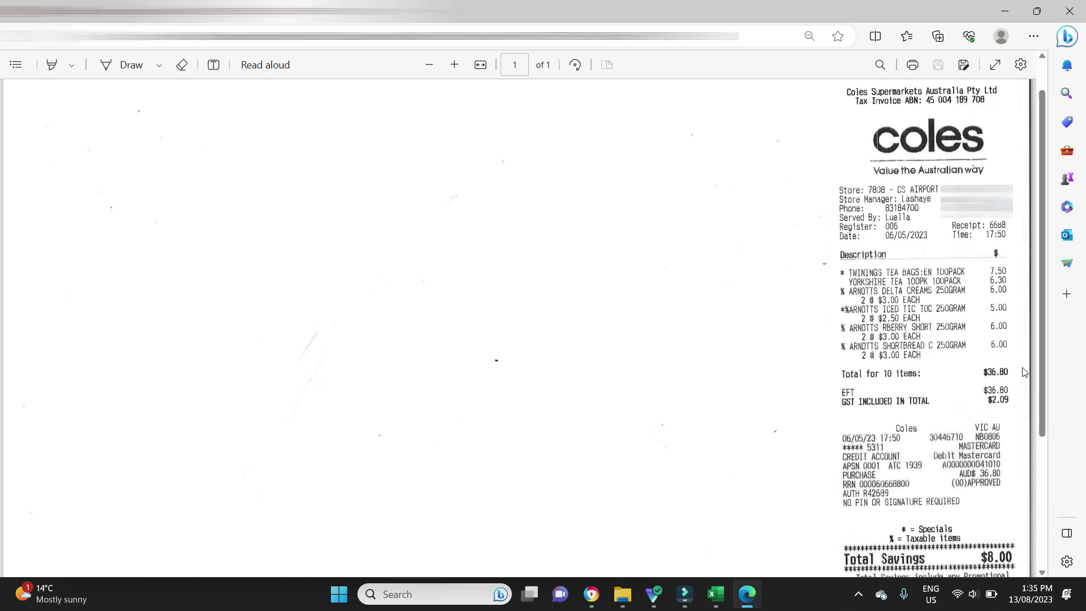
pyautogui.click(423, 599)
pyautogui.click(427, 237)
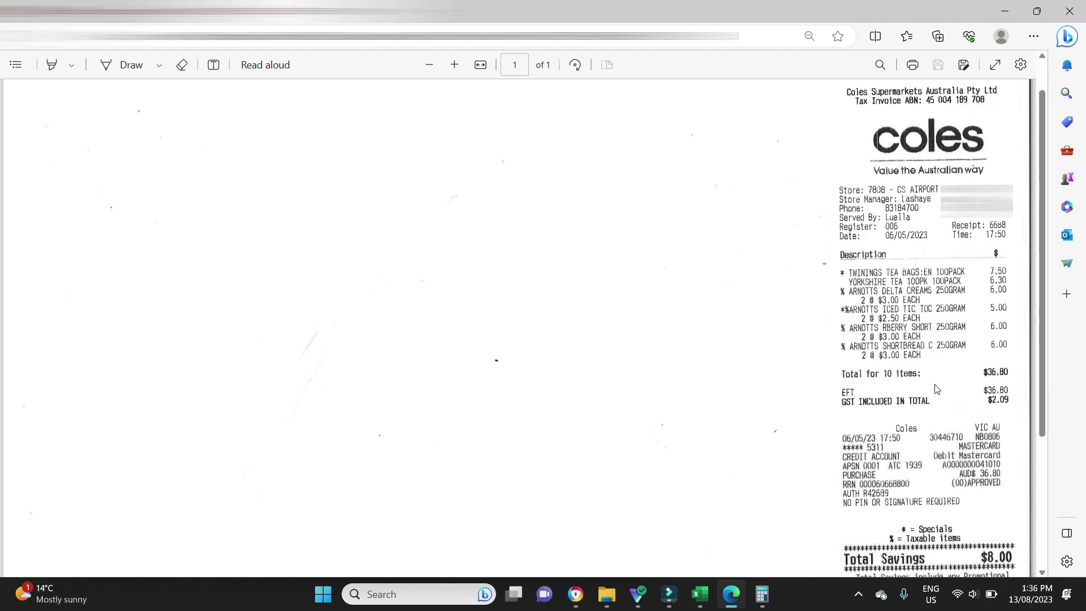
# Step: Open reconciliation of the bank account's 28 items and set the 36.80 line's payee to Coles
pyautogui.click(574, 597)
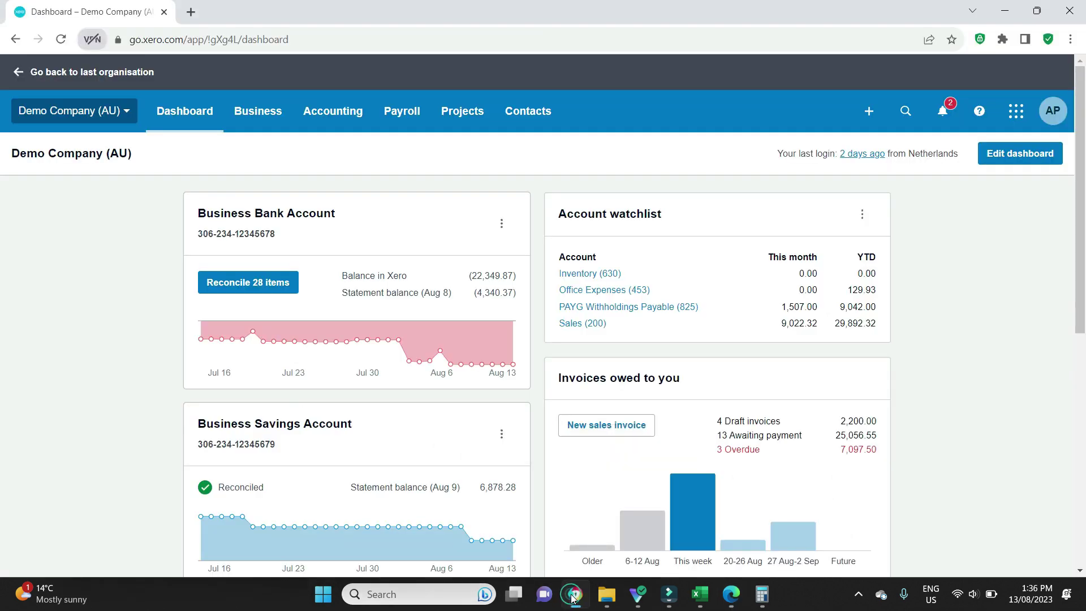
pyautogui.click(260, 283)
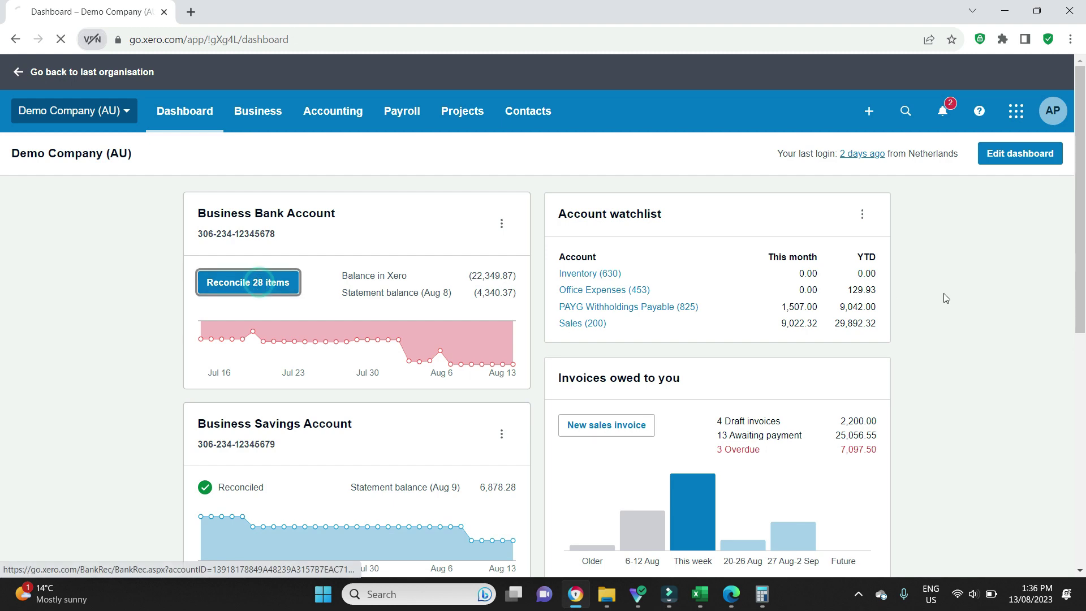
pyautogui.scroll(-3, 973, 236)
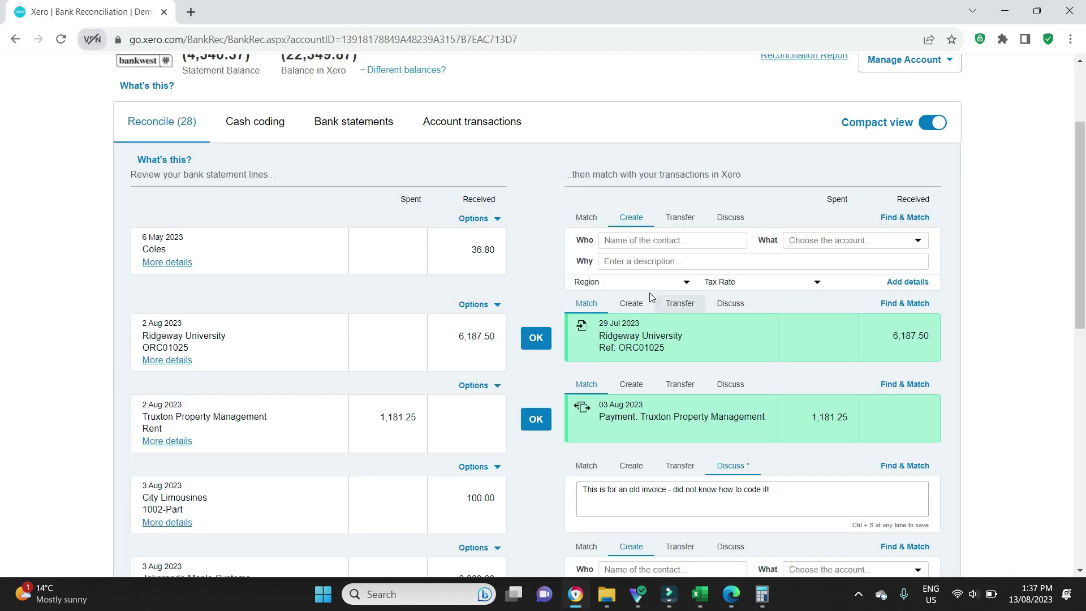
pyautogui.click(626, 242)
pyautogui.write('C')
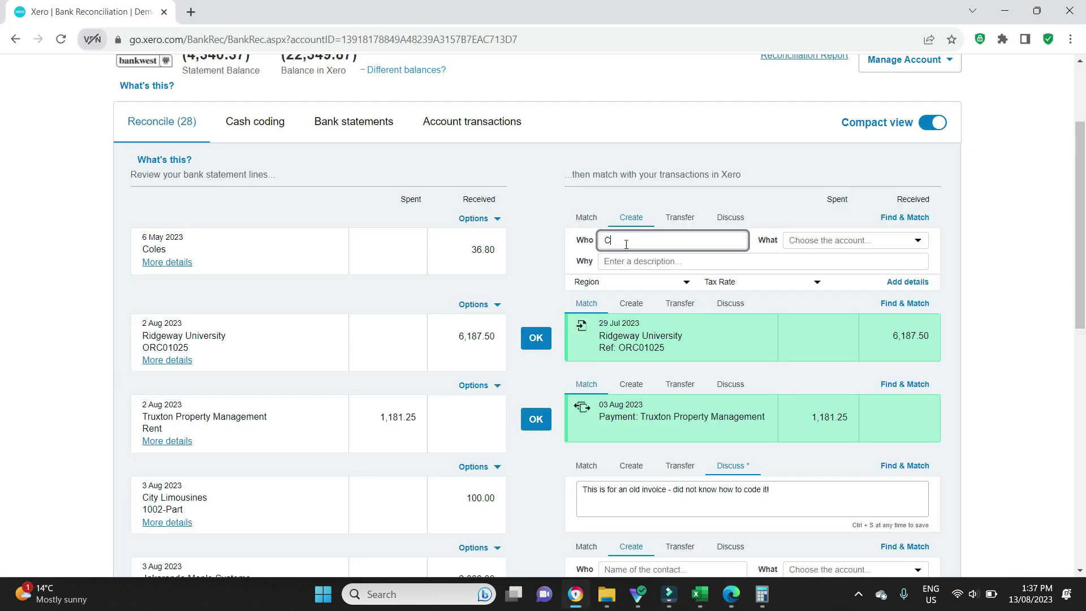
pyautogui.write('Ole')
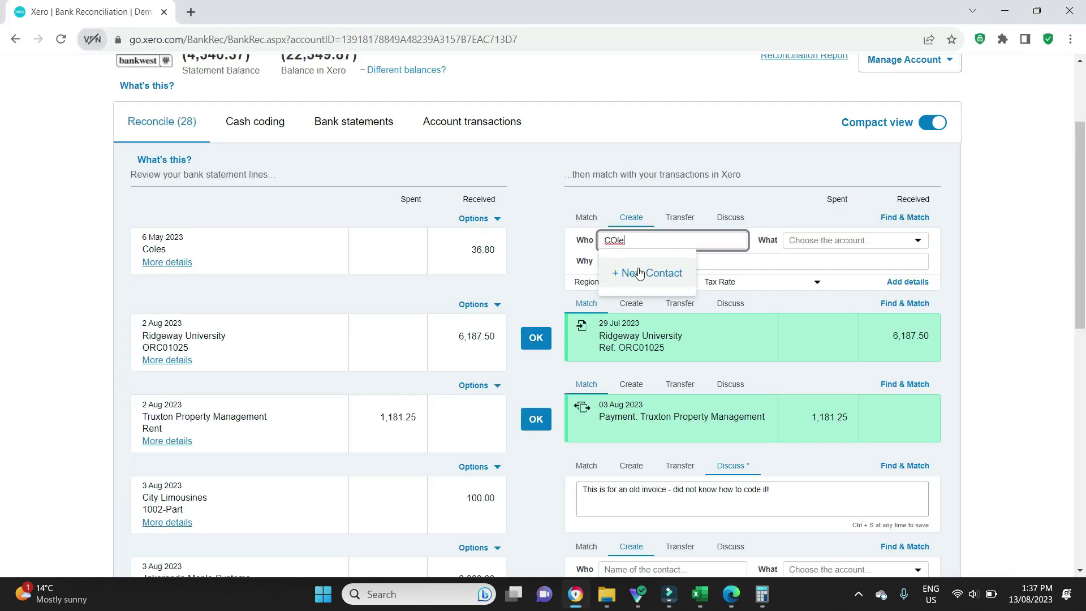
pyautogui.doubleClick(641, 240)
pyautogui.write('Coles')
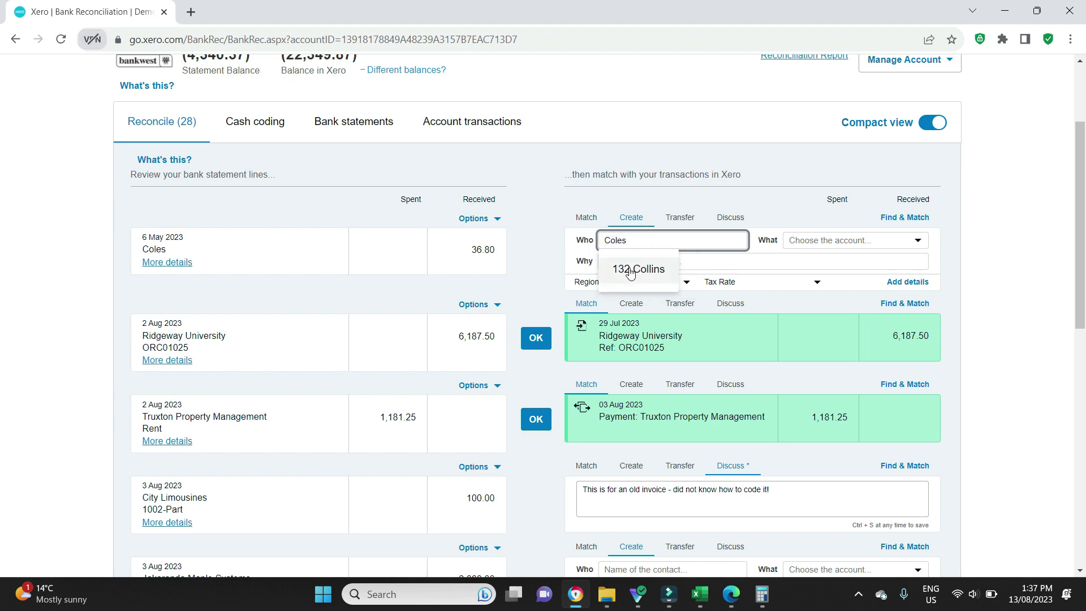
pyautogui.click(774, 249)
# Step: Code the Coles line to 413 - Catering, checking 36.8 ÷ 11 in Calculator and the receipt
pyautogui.scroll(1, 792, 282)
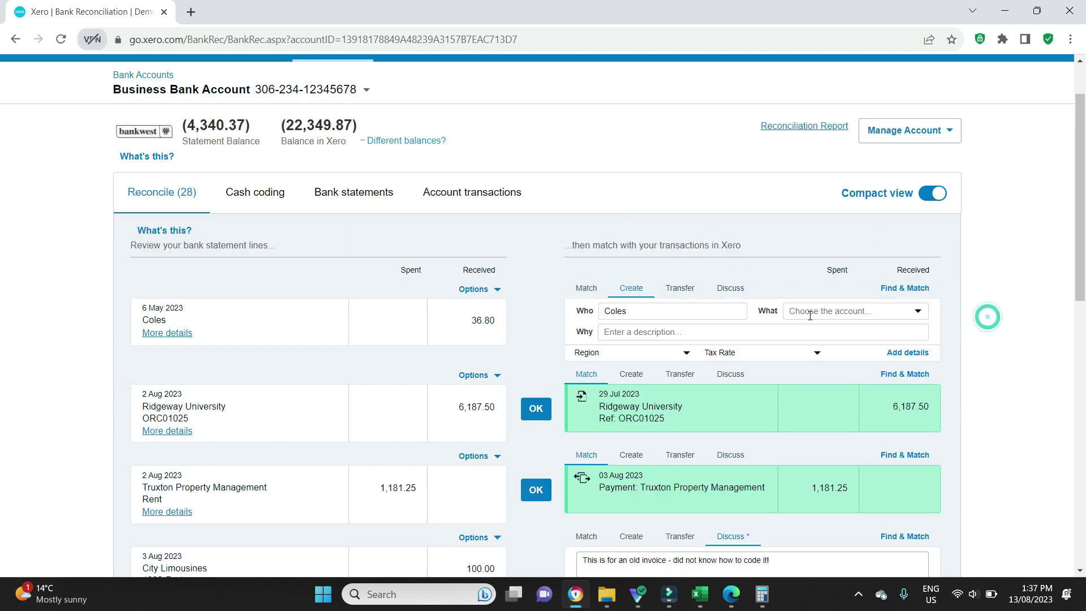
pyautogui.click(810, 311)
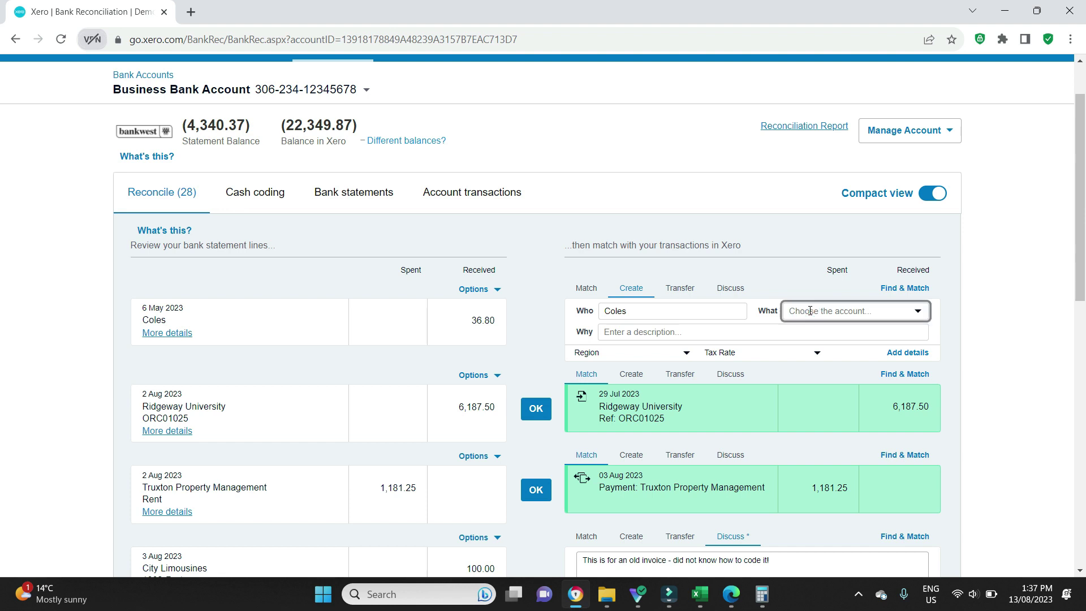
pyautogui.write('cat')
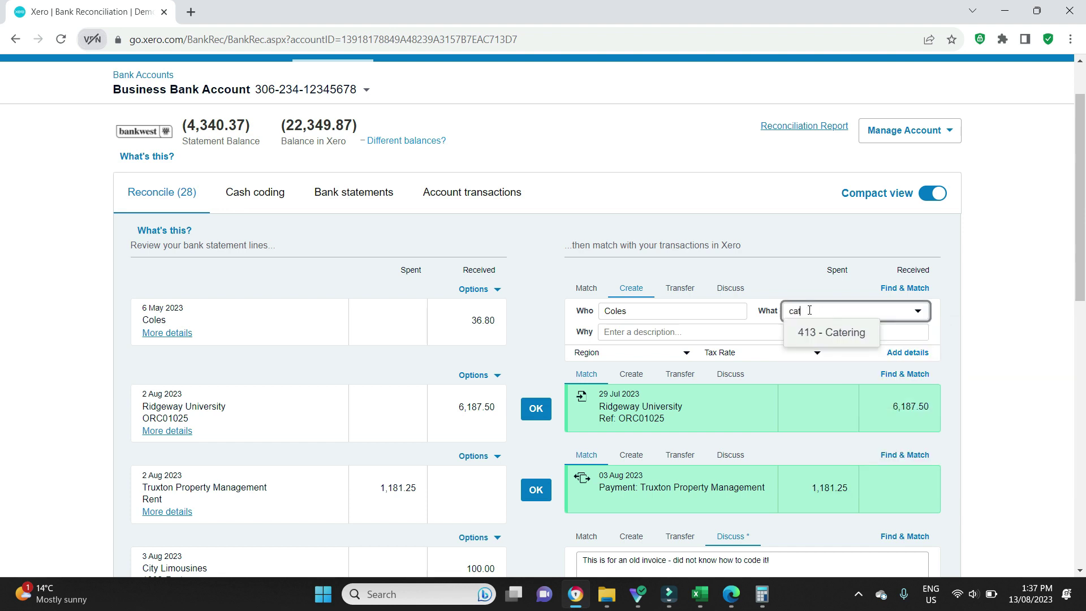
pyautogui.click(829, 331)
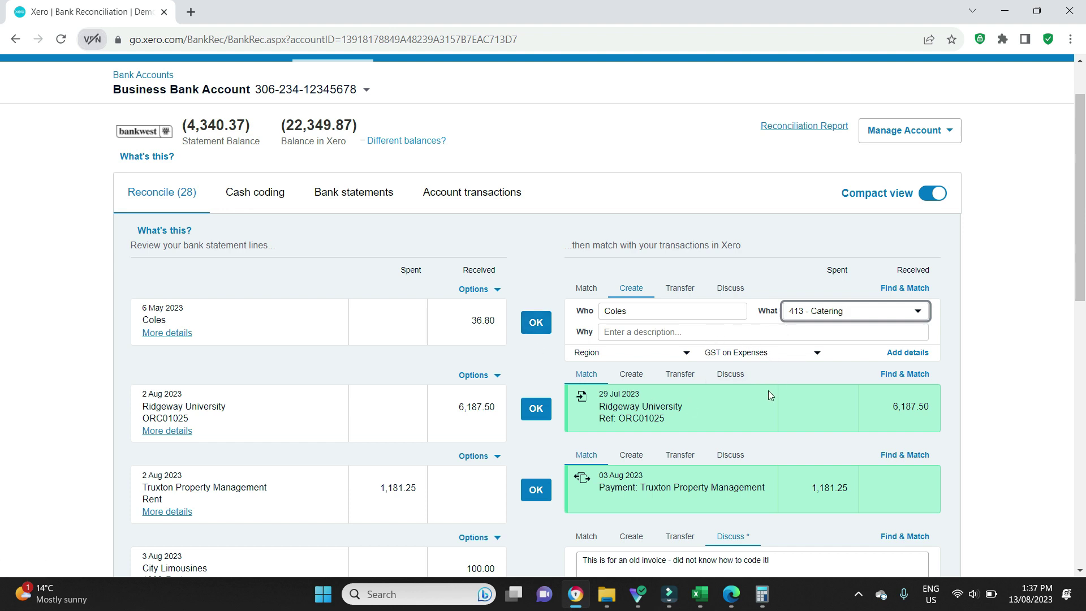
pyautogui.click(762, 594)
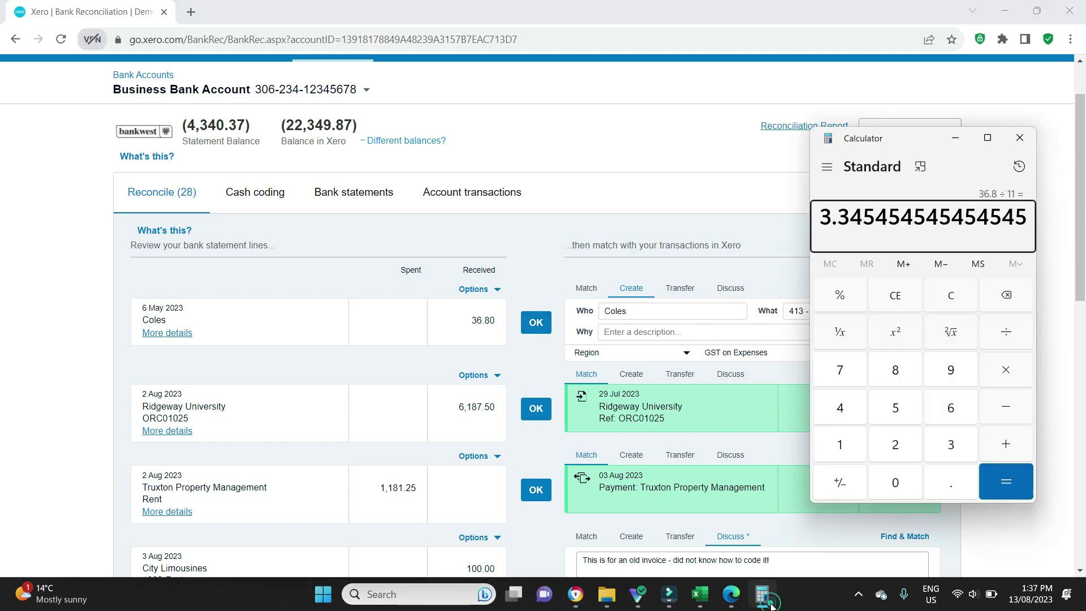
pyautogui.click(705, 169)
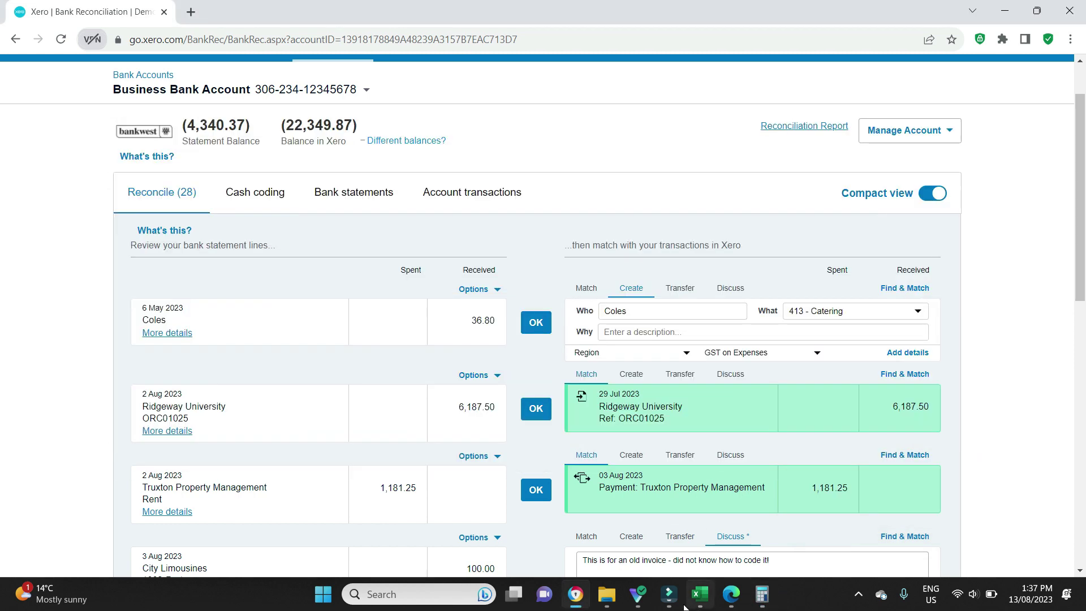
pyautogui.click(731, 594)
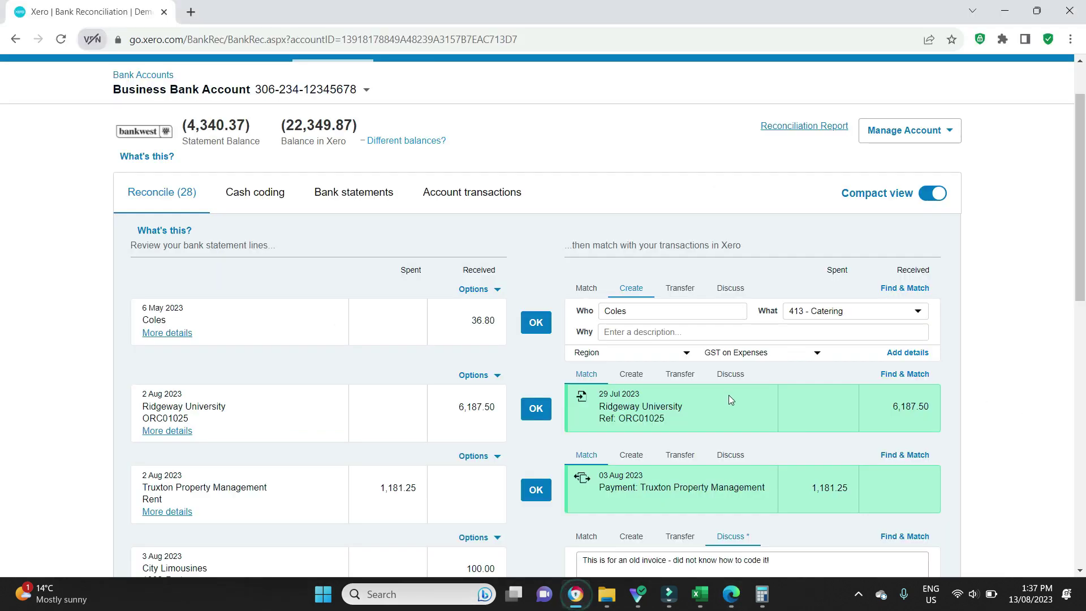
# Step: Expand the Coles line into full payment details and recheck the GST against Calculator and receipt
pyautogui.click(907, 352)
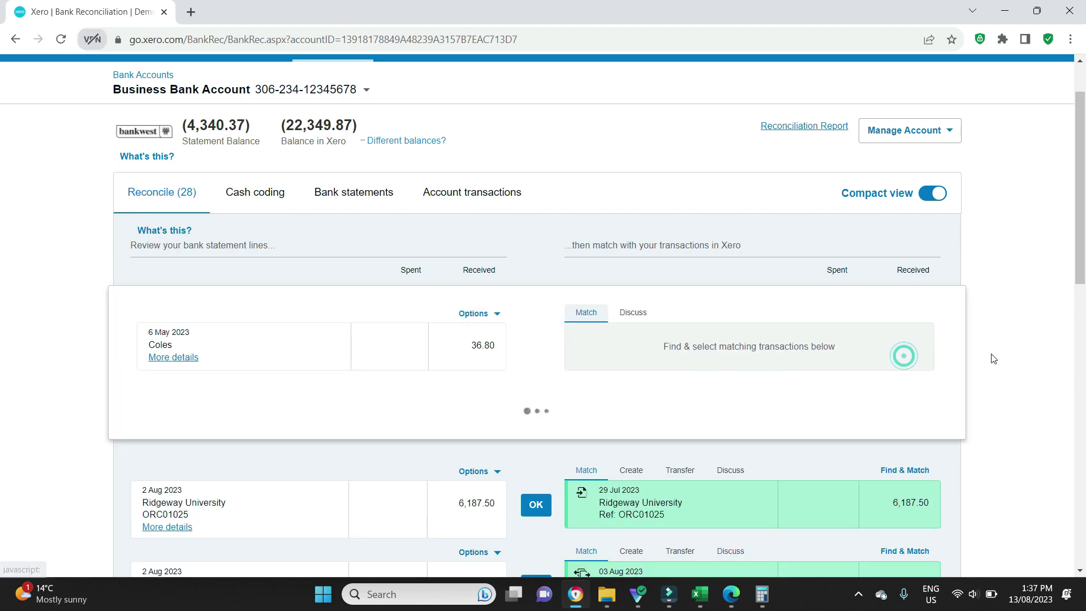
pyautogui.scroll(-5, 1006, 264)
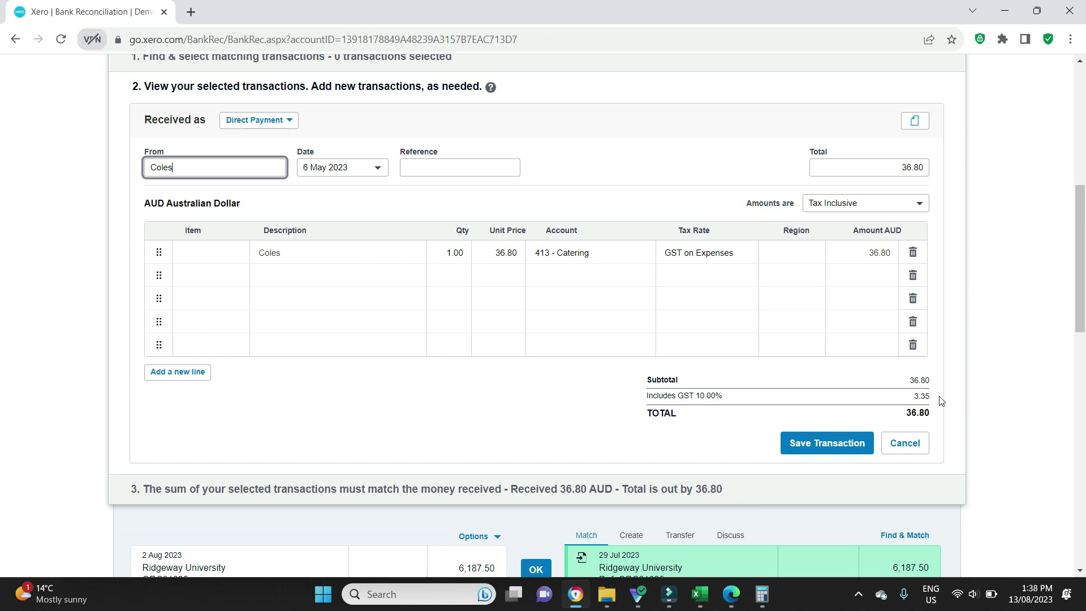
pyautogui.click(762, 594)
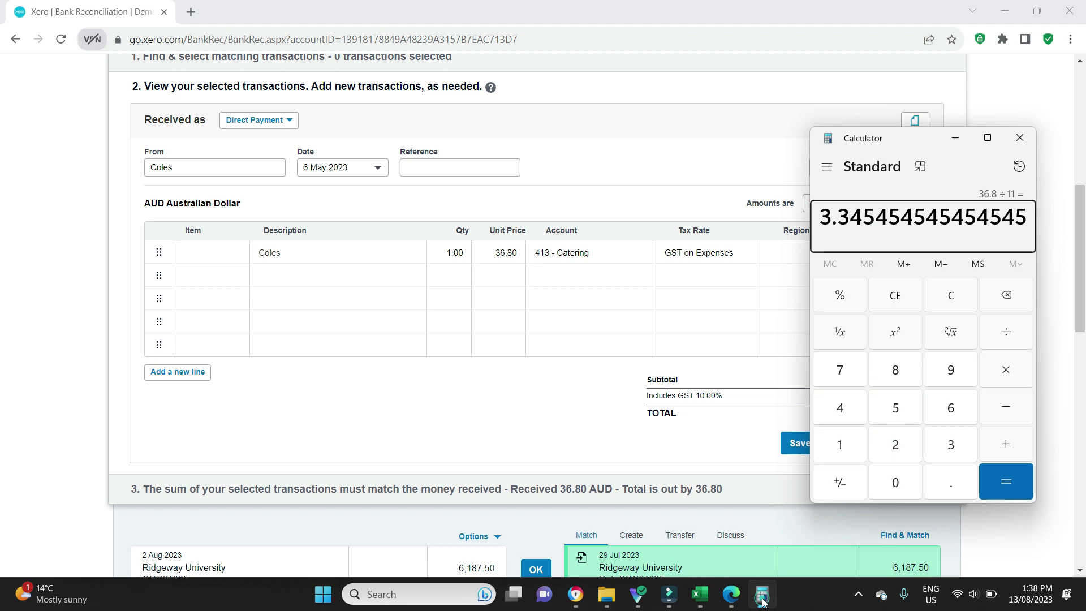
pyautogui.click(762, 597)
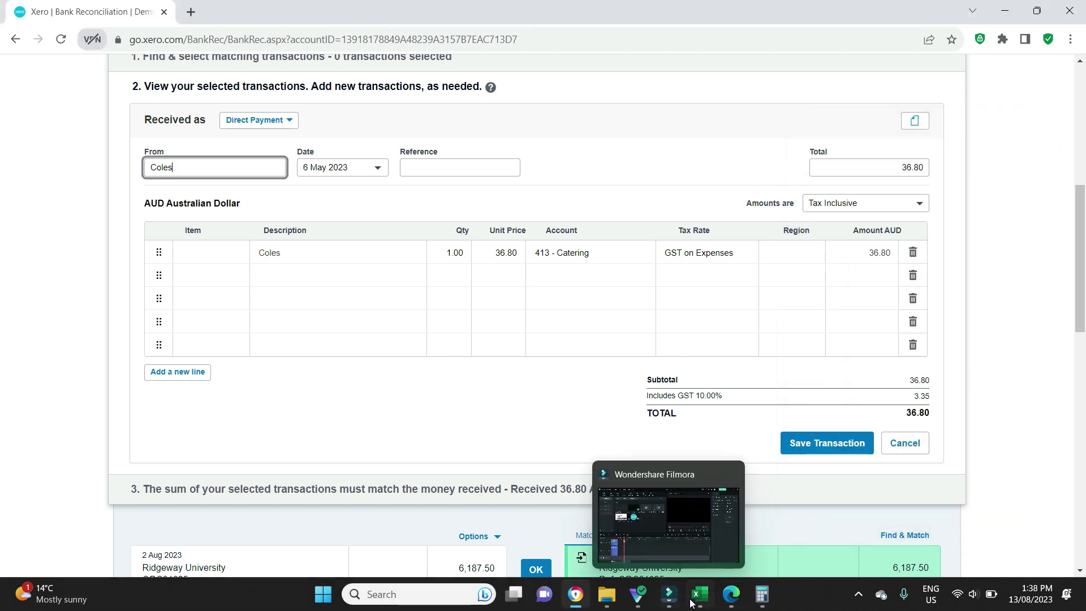
pyautogui.click(731, 594)
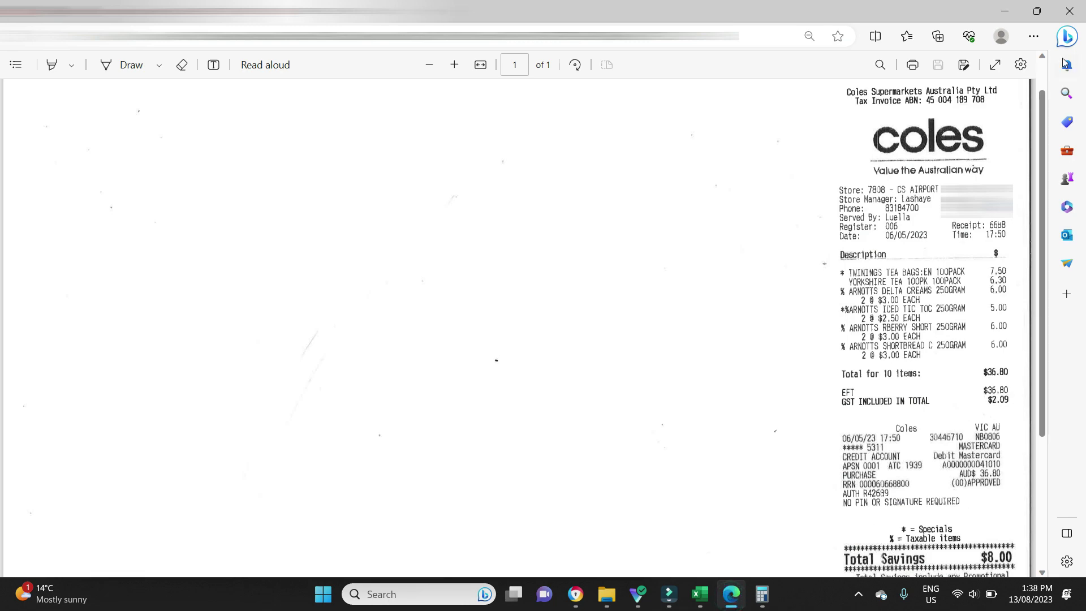
pyautogui.click(1004, 11)
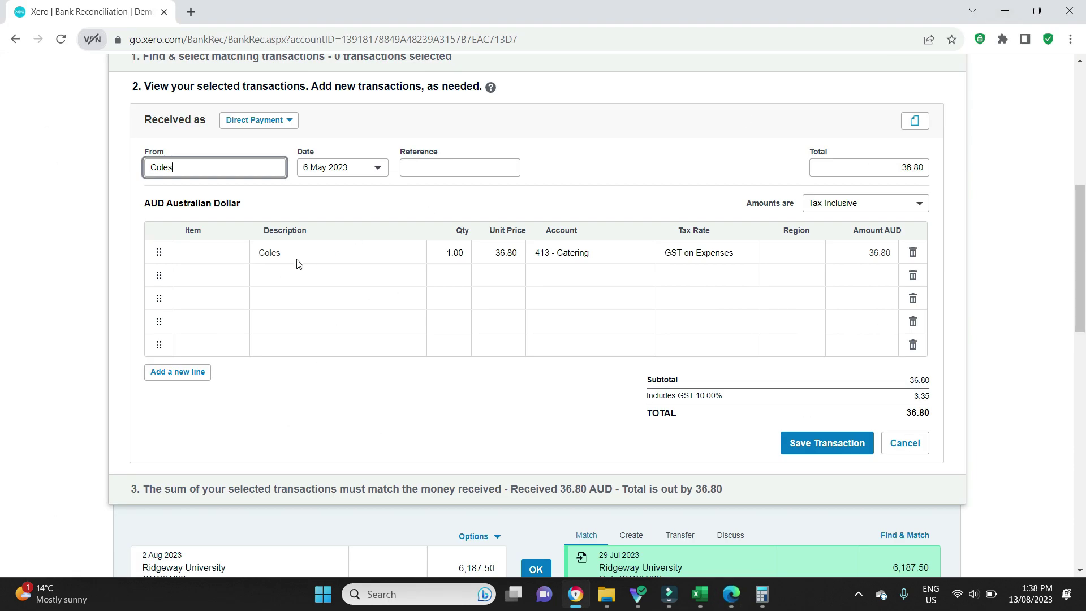
# Step: Enter 2.09*11 as the Catering line's unit price, making it 22.99
pyautogui.click(496, 252)
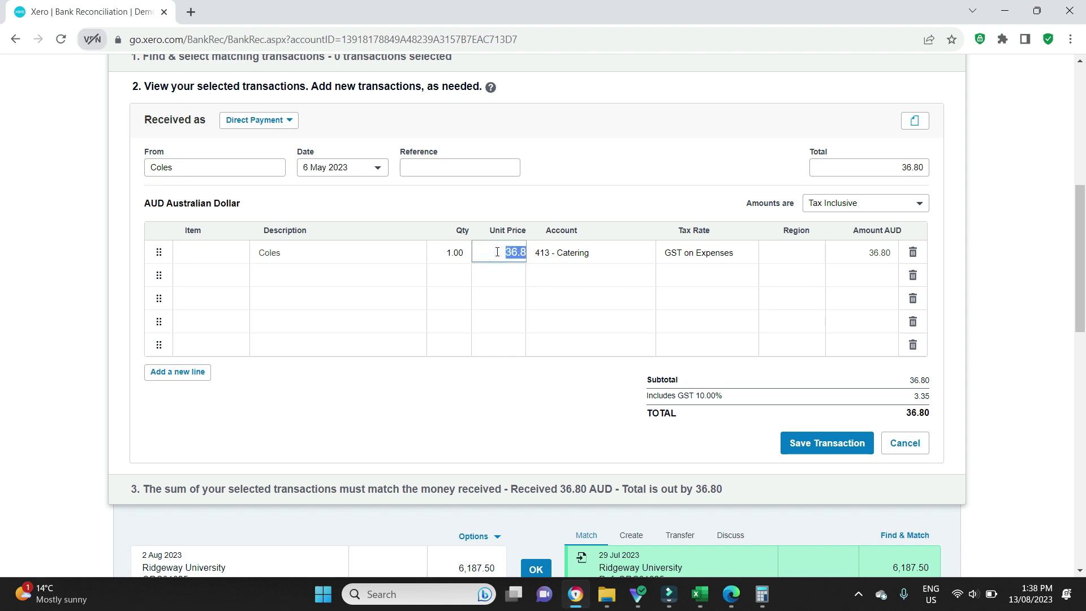
pyautogui.write('2.09*11')
pyautogui.press('Tab')
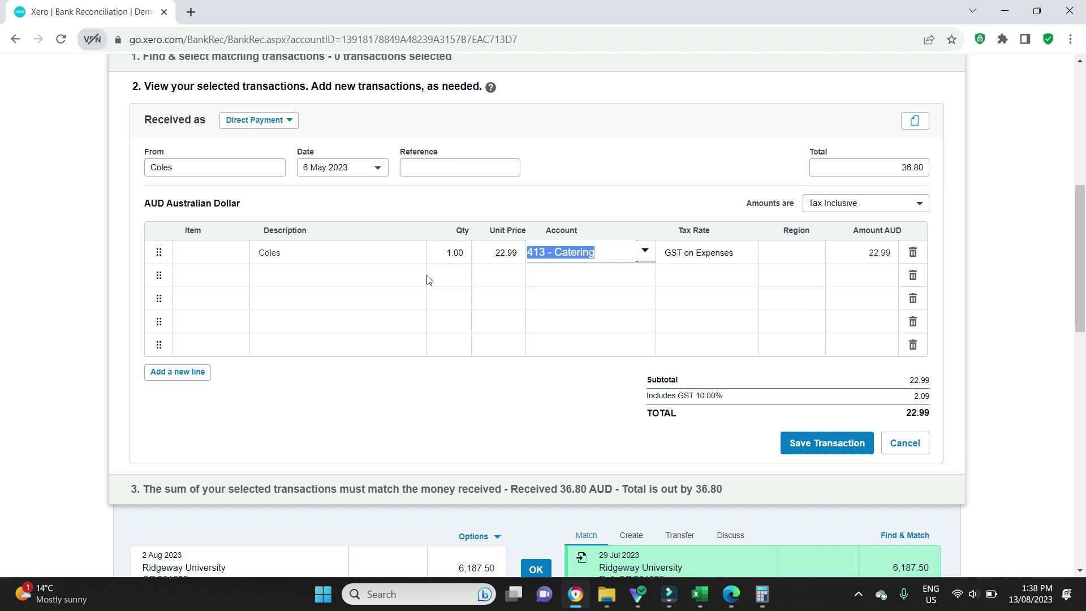
# Step: Add a second line with quantity 1 and unit price 36.80-22.99, giving 13.81
pyautogui.click(440, 272)
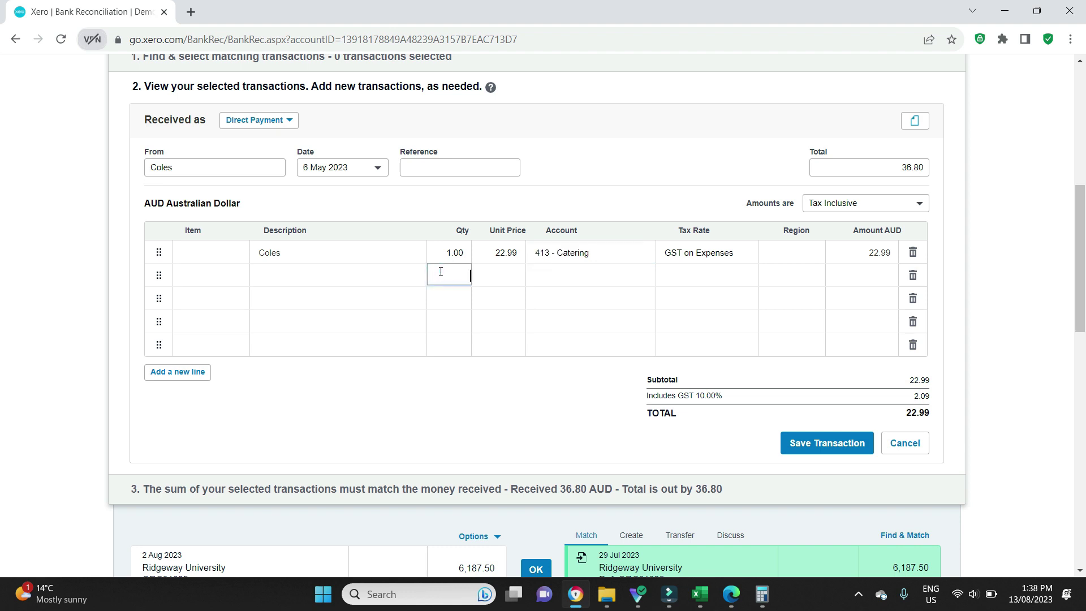
pyautogui.write('1')
pyautogui.press('Tab')
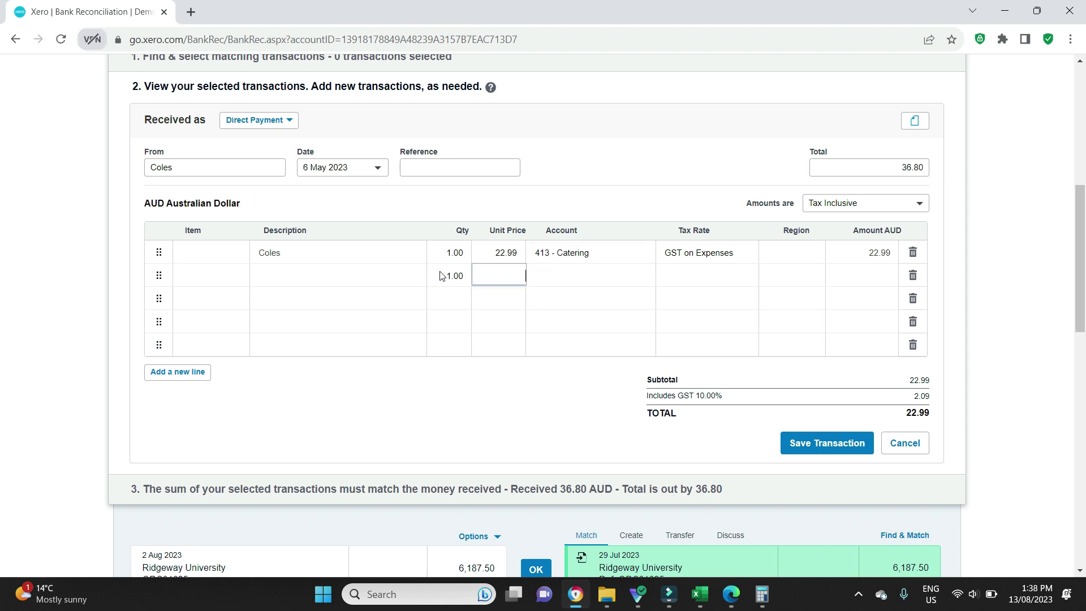
pyautogui.write('36.80')
pyautogui.write('-22.99')
pyautogui.press('Tab')
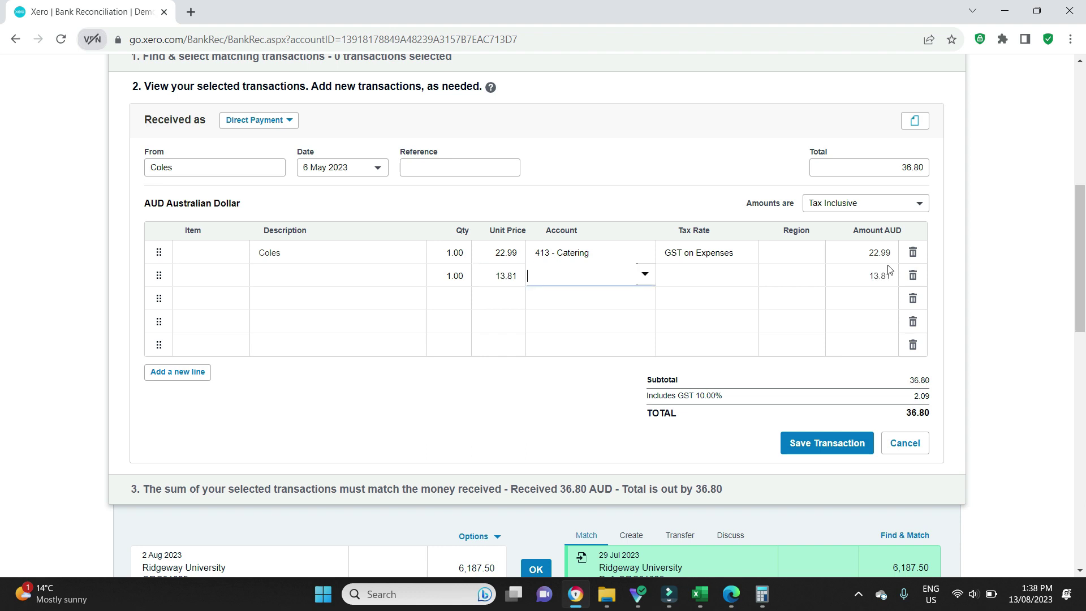
# Step: Code the 13.81 line to 413 - Catering as GST Free Expenses, checking the receipt
pyautogui.write('413')
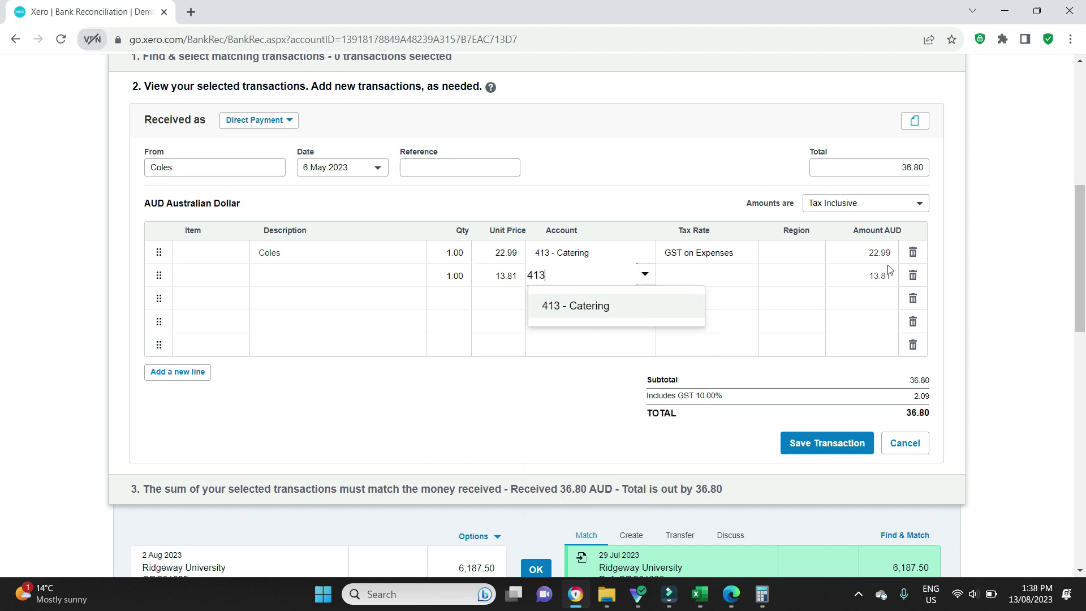
pyautogui.click(582, 304)
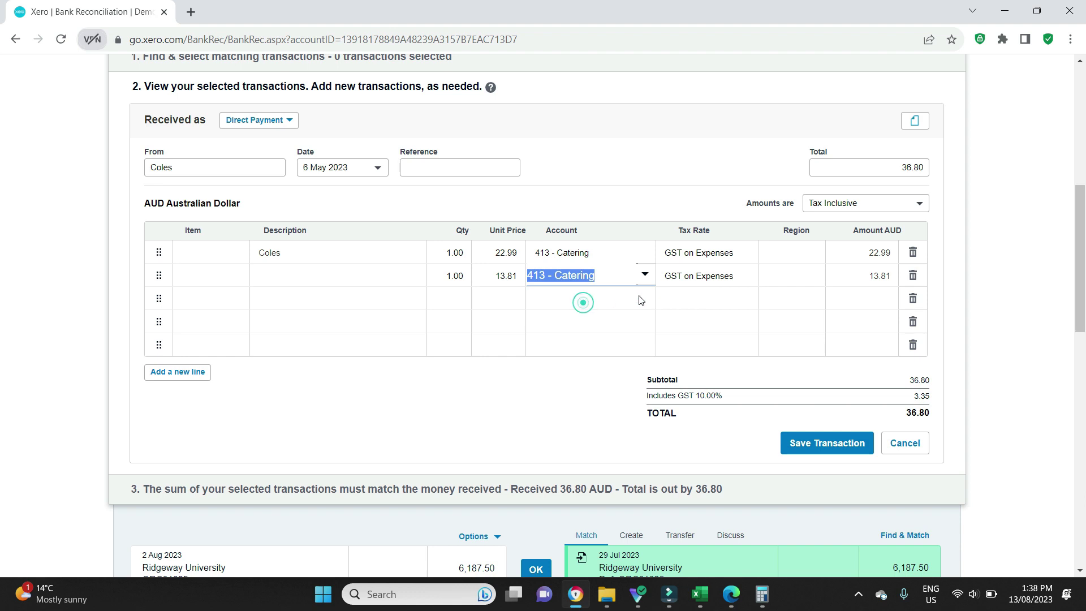
pyautogui.click(732, 282)
pyautogui.click(747, 276)
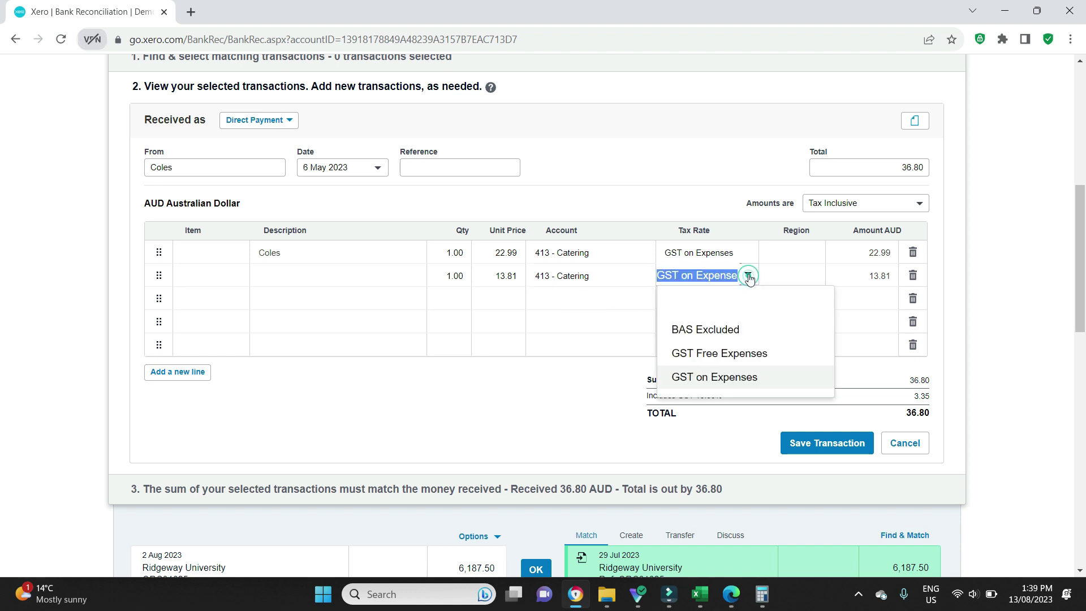
pyautogui.click(735, 354)
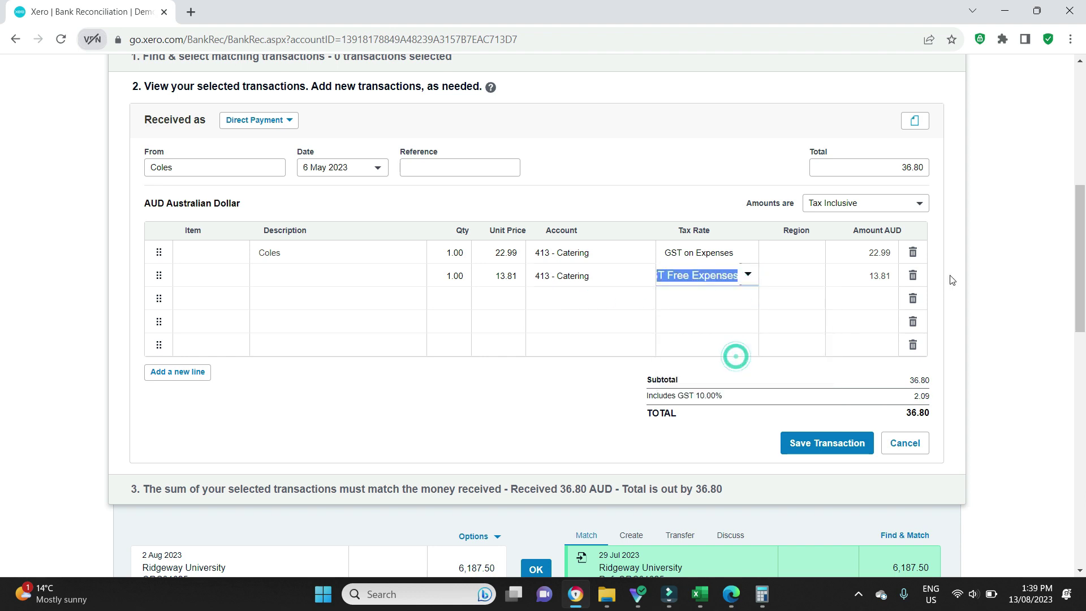
pyautogui.click(1010, 247)
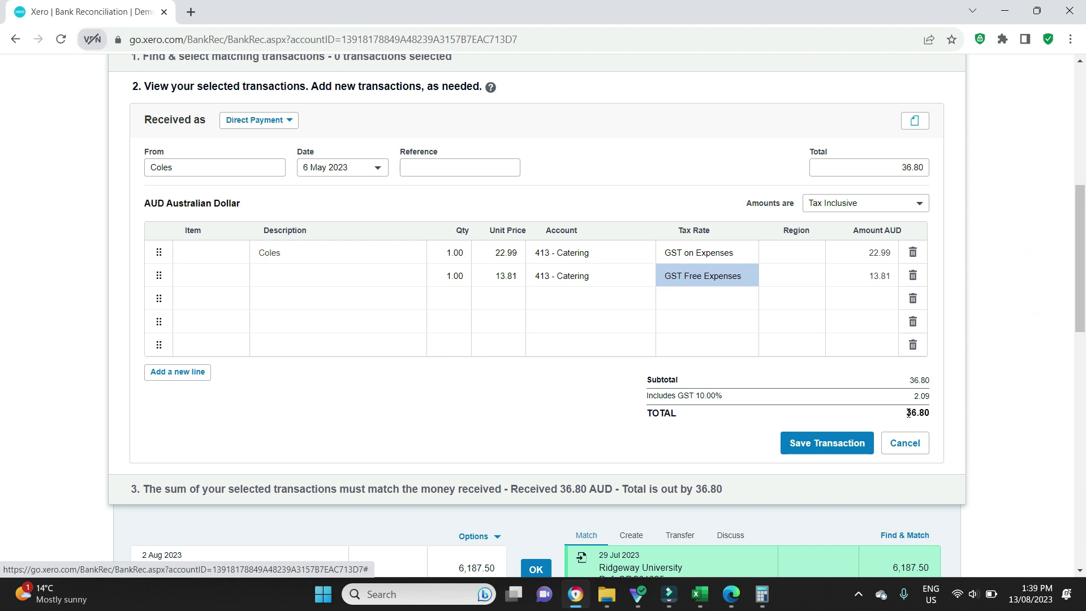
pyautogui.hotkey('alt', 'Tab')
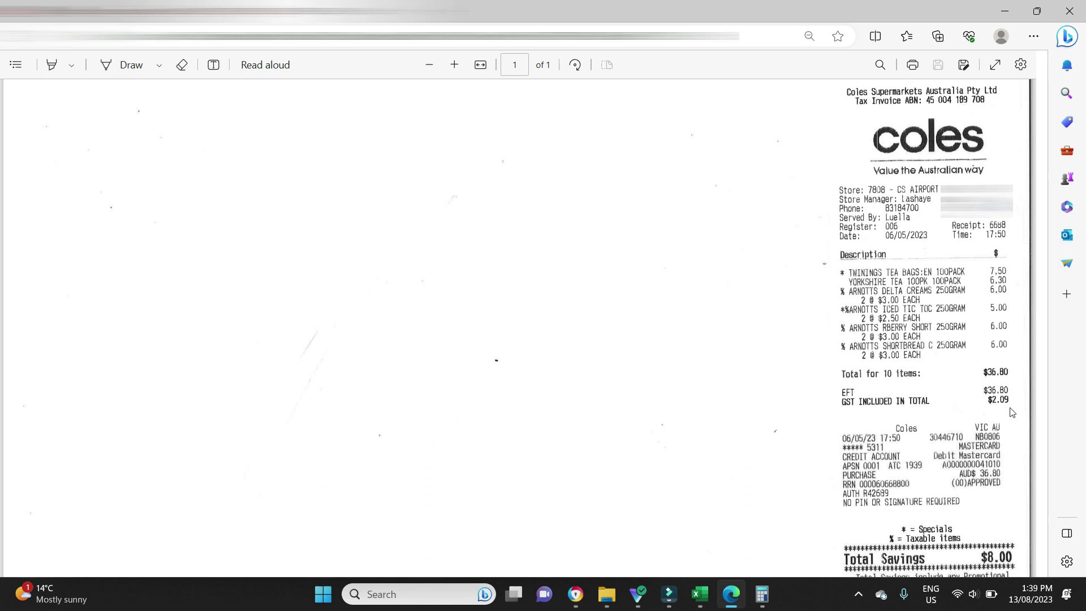
pyautogui.click(576, 593)
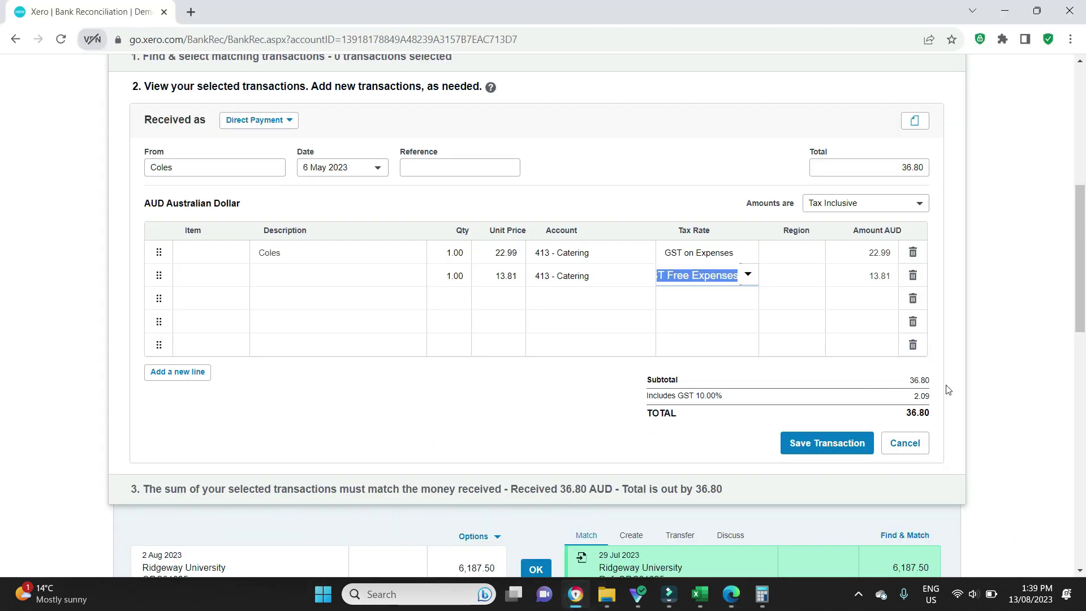
# Step: Save the split Coles transaction and reconcile it, leaving 27 statement lines
pyautogui.press('Tab')
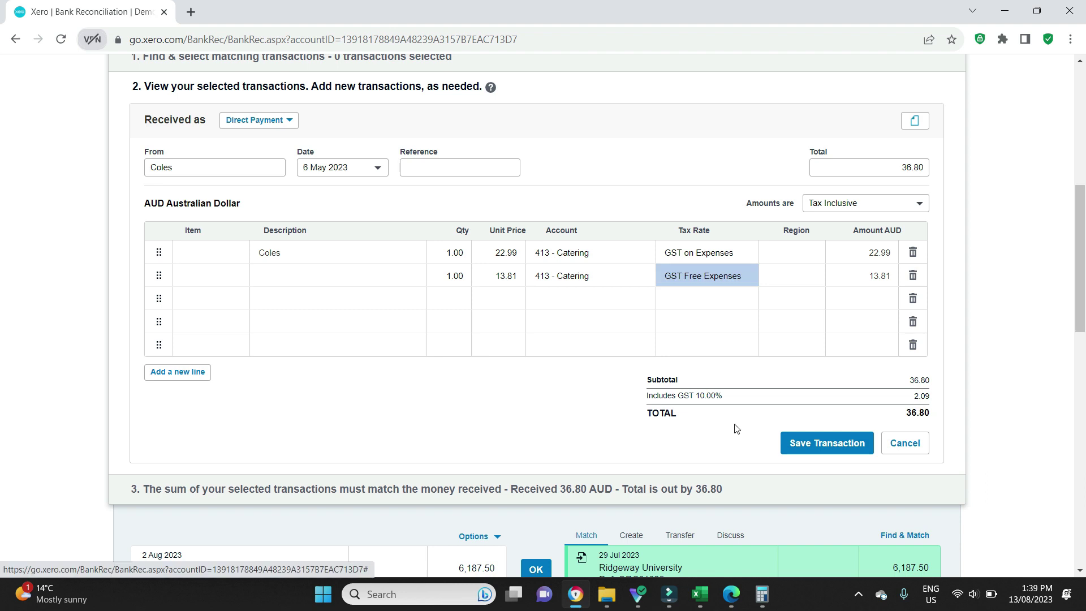
pyautogui.click(821, 446)
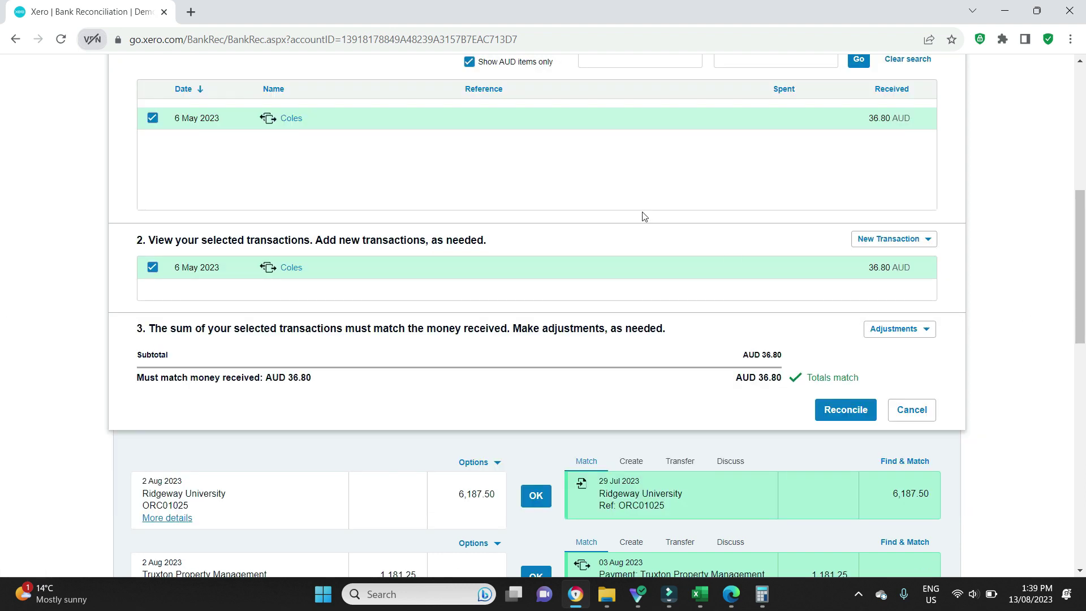
pyautogui.click(843, 412)
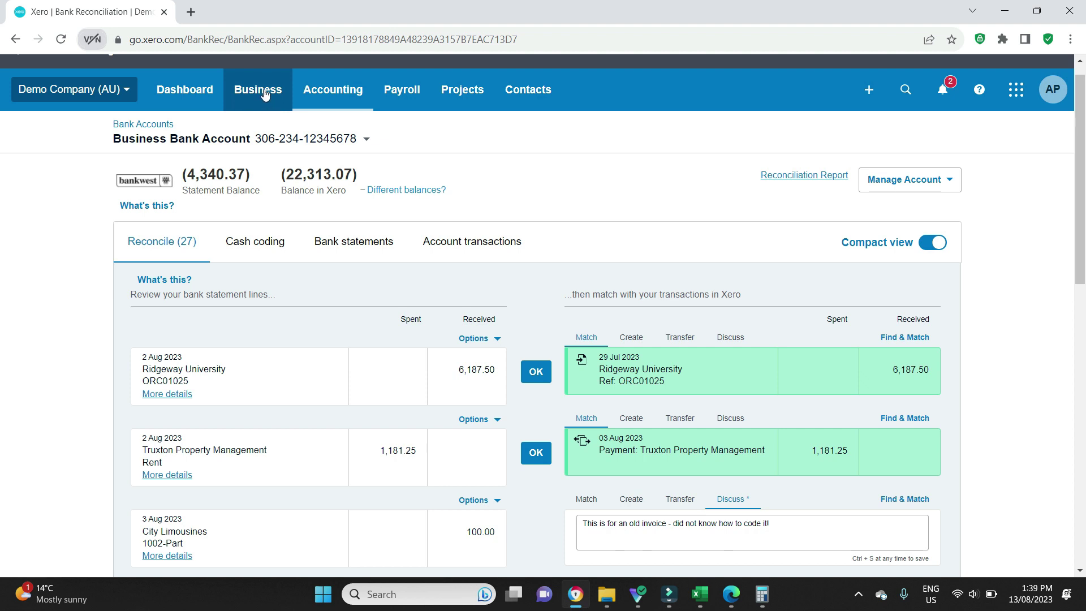
# Step: Start a new bill from Bills to pay with ABC Insurance added as a new contact
pyautogui.click(264, 94)
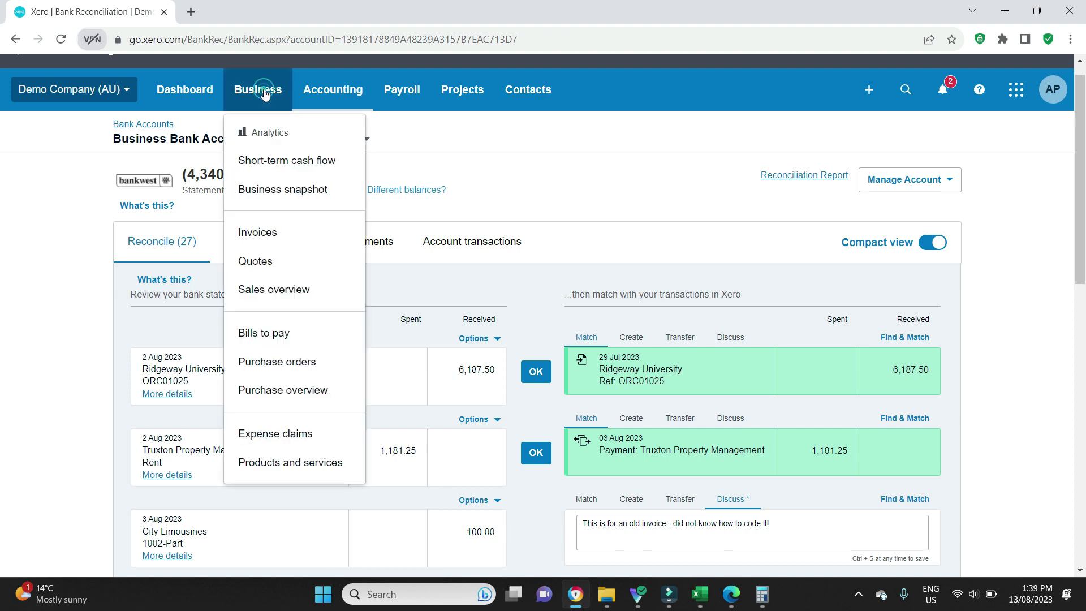
pyautogui.click(287, 336)
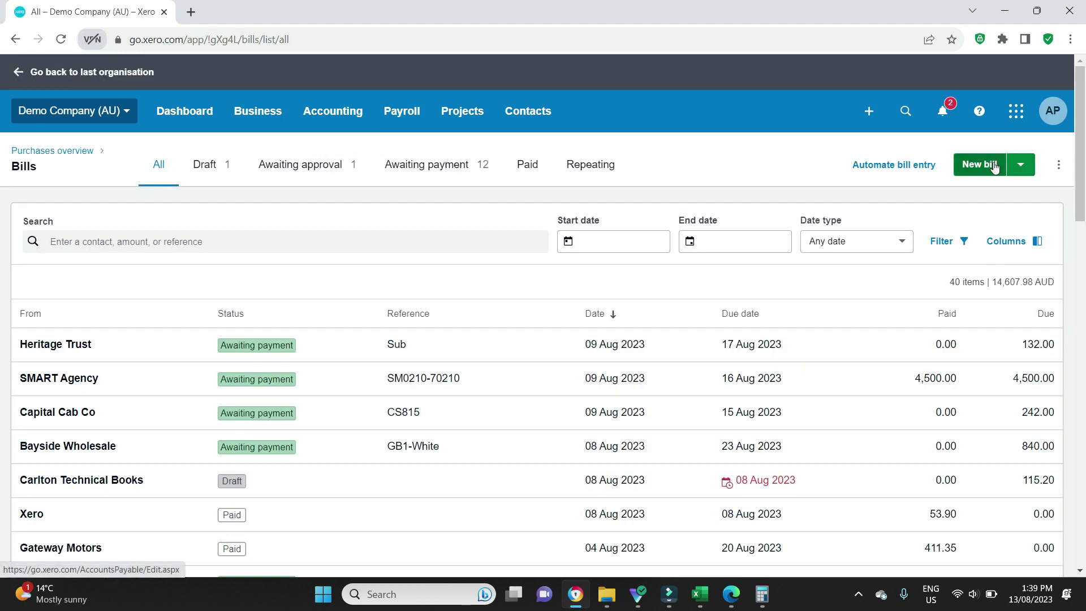
pyautogui.click(994, 164)
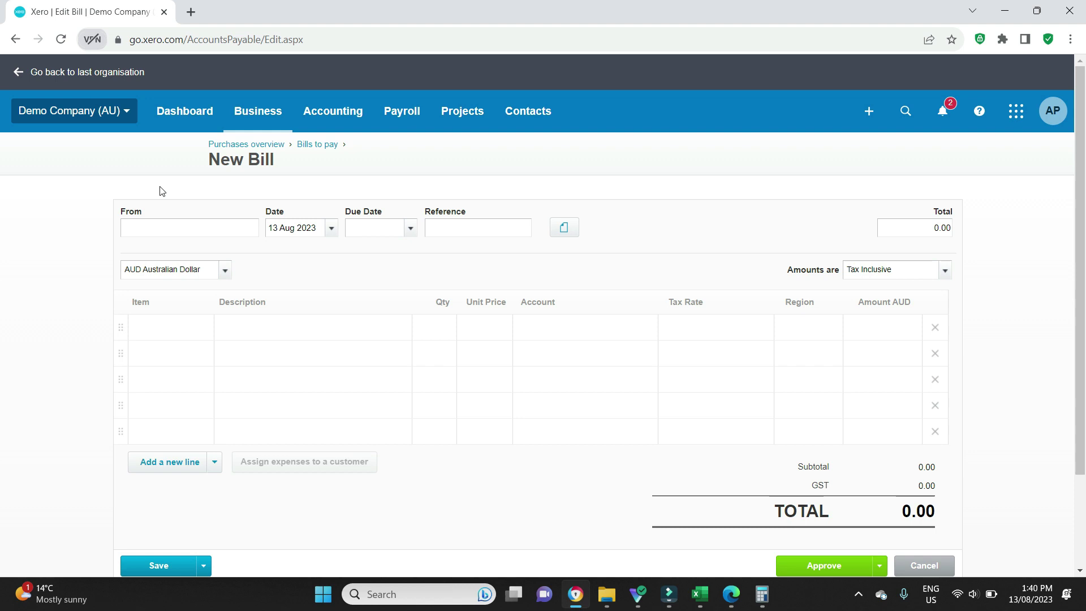
pyautogui.write('ABC Insuran')
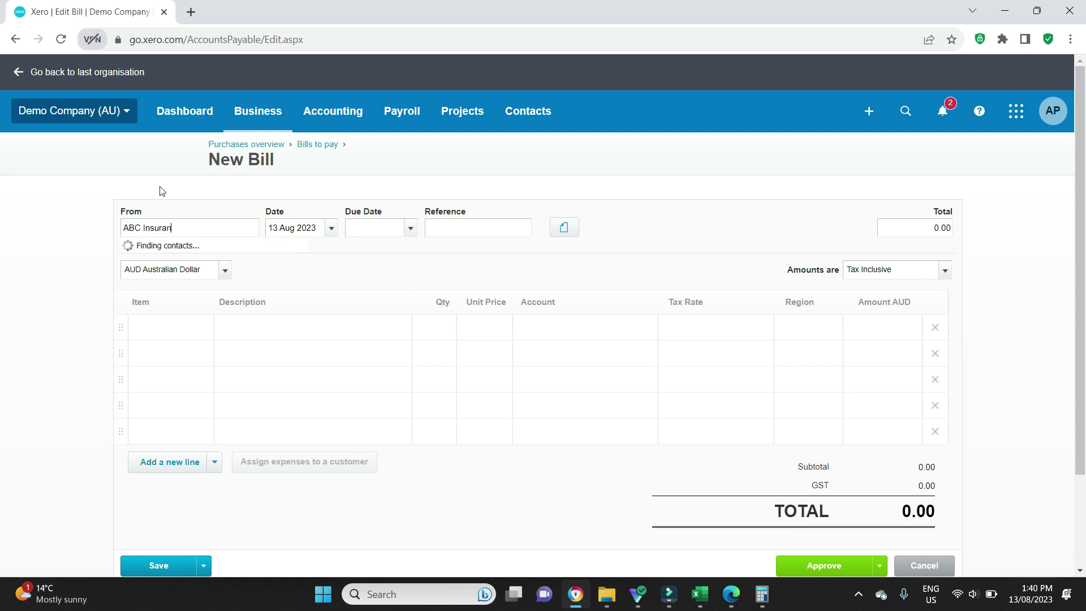
pyautogui.write('ce')
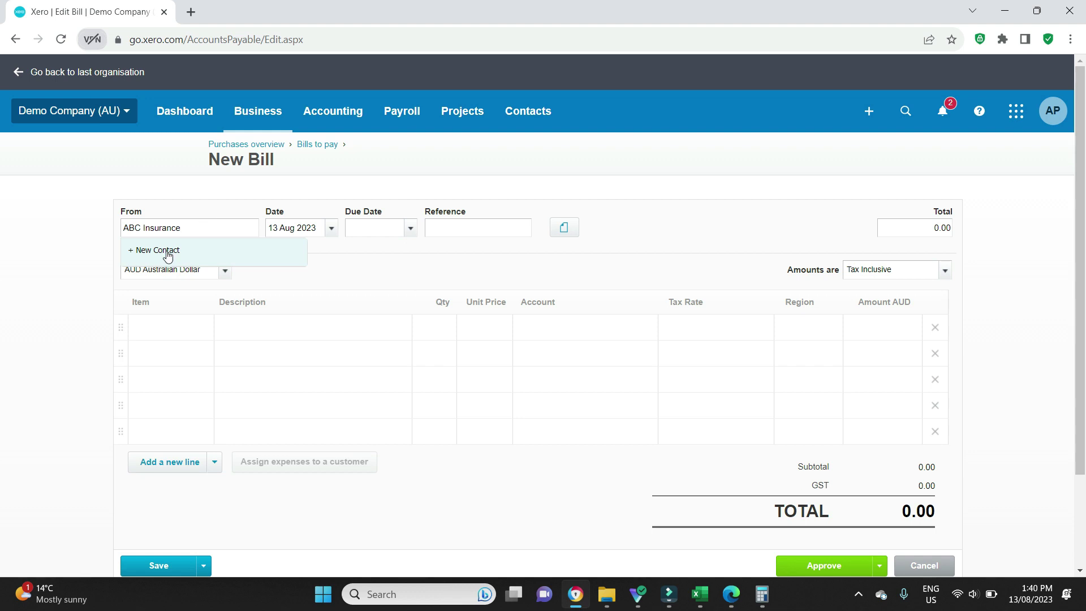
pyautogui.click(168, 256)
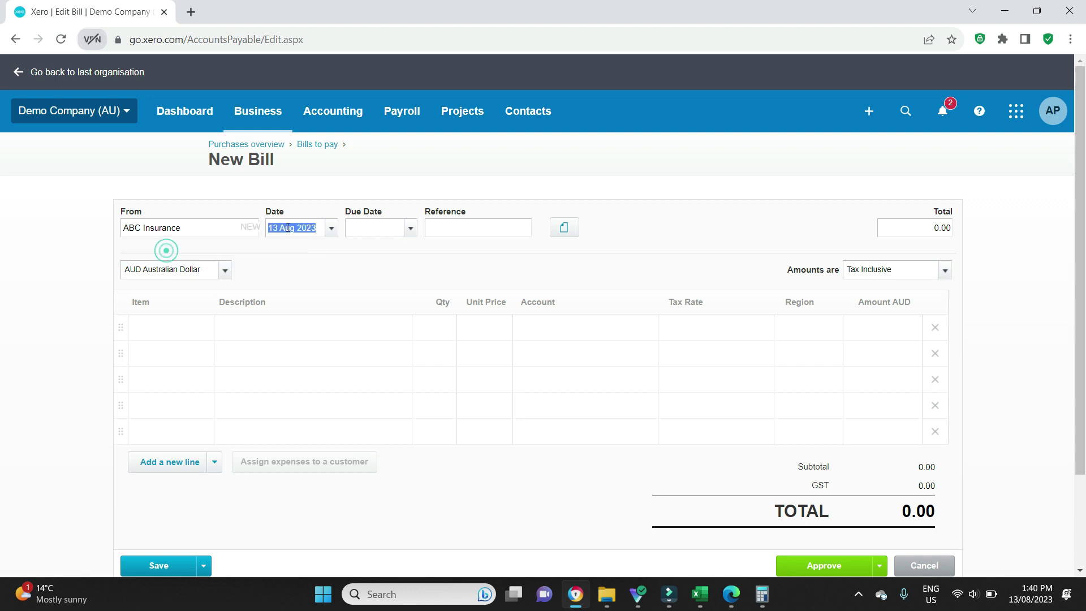
# Step: Set due date 27 Aug 2023, reference 001, and line description 'Insurance for motor vehicle'
pyautogui.click(411, 228)
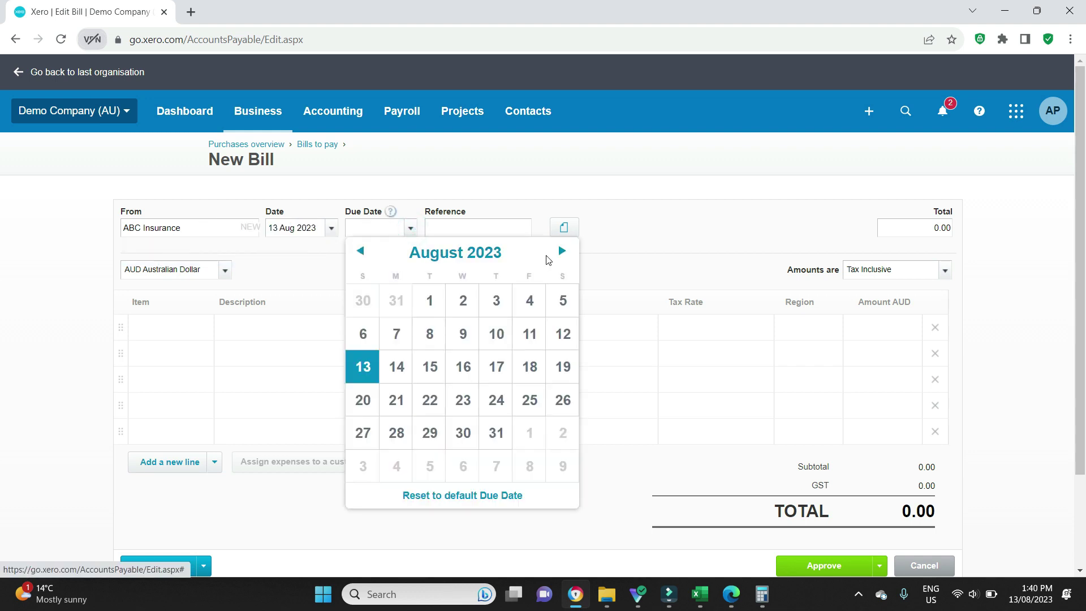
pyautogui.click(362, 433)
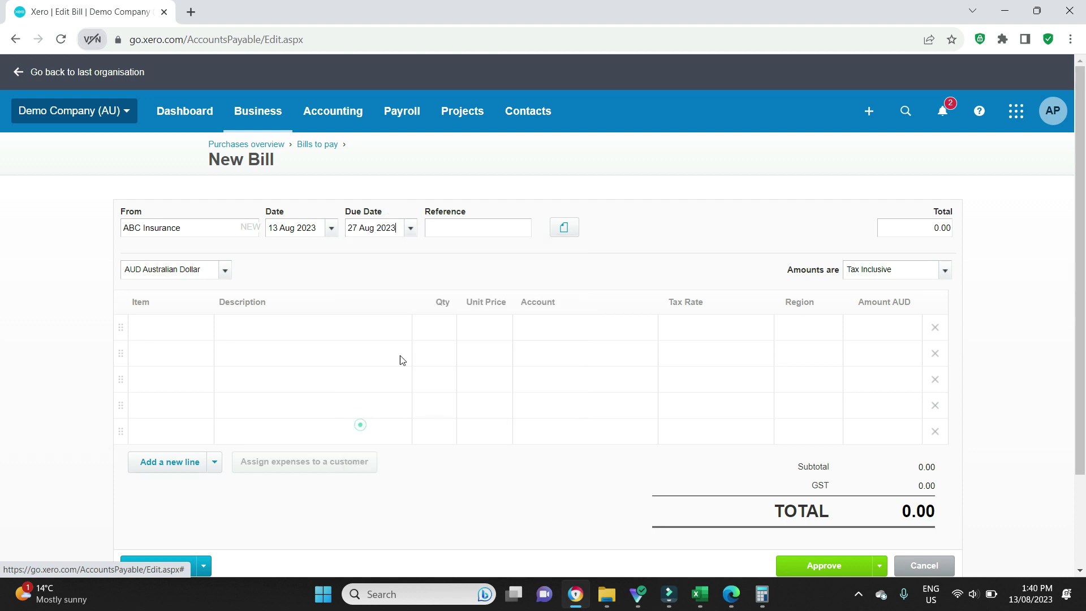
pyautogui.click(466, 228)
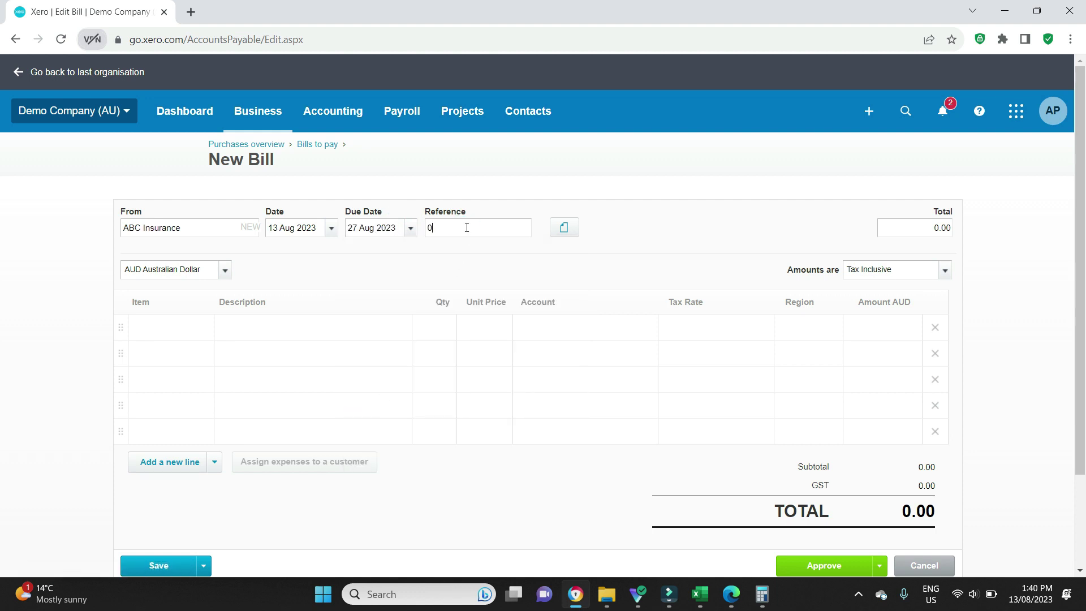
pyautogui.click(294, 331)
pyautogui.write('Insurance for')
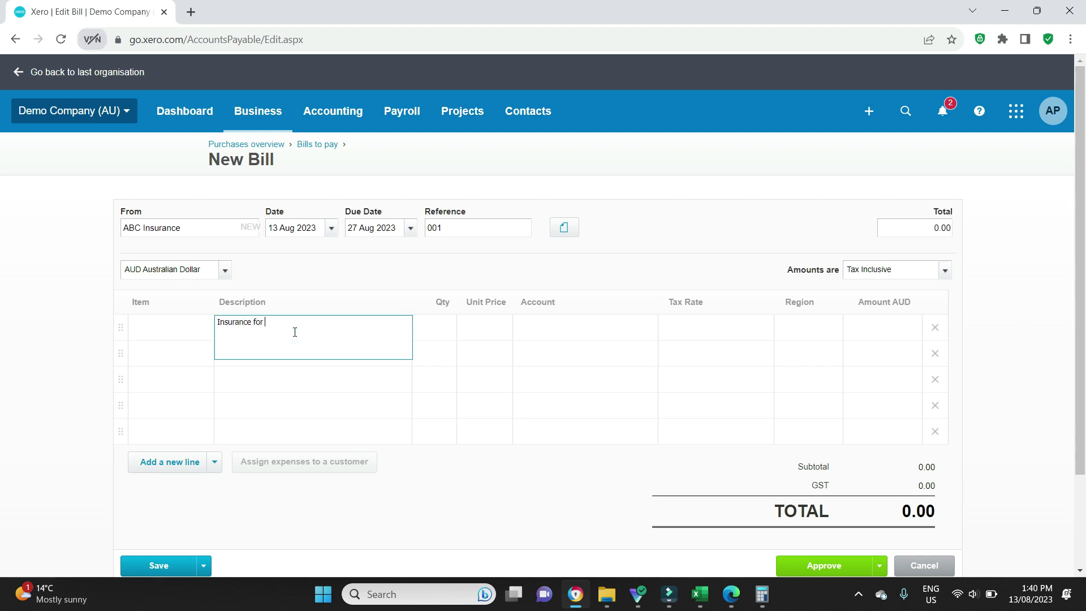
pyautogui.write(' motor vehicle')
pyautogui.press('Tab')
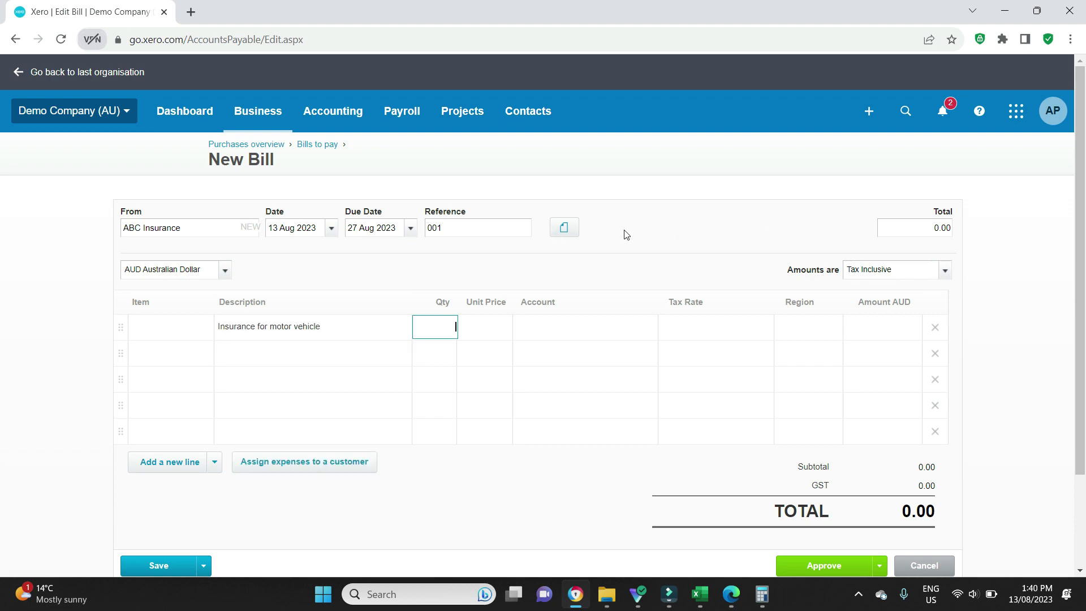
# Step: Check the renewal PDF, then enter quantity 1 and unit price 553.73 on the insurance line
pyautogui.moveTo(737, 606)
pyautogui.click(729, 526)
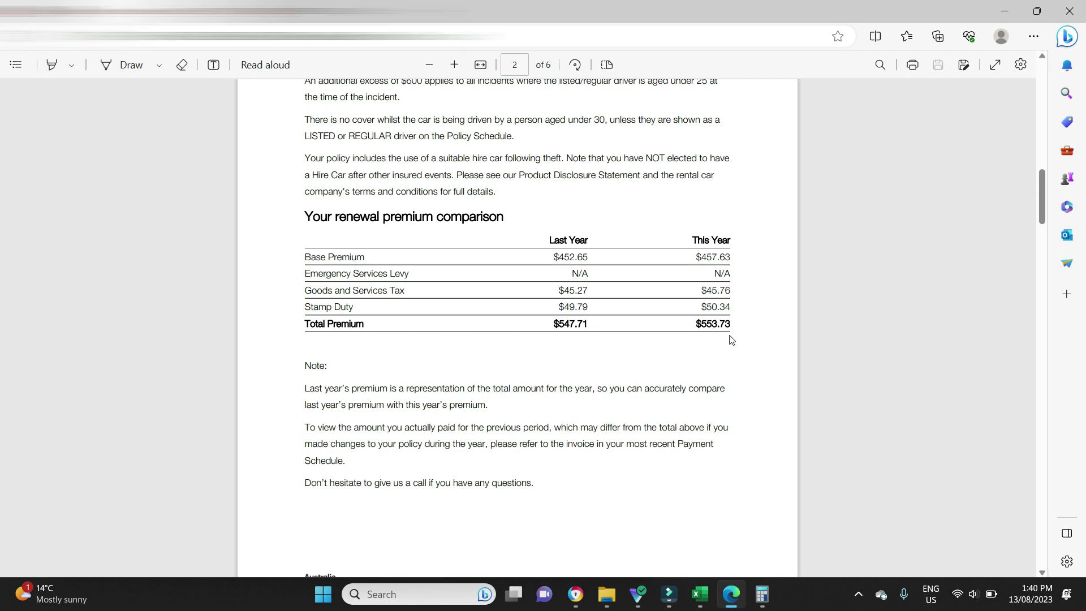
pyautogui.click(576, 594)
pyautogui.press('Tab')
pyautogui.write('5')
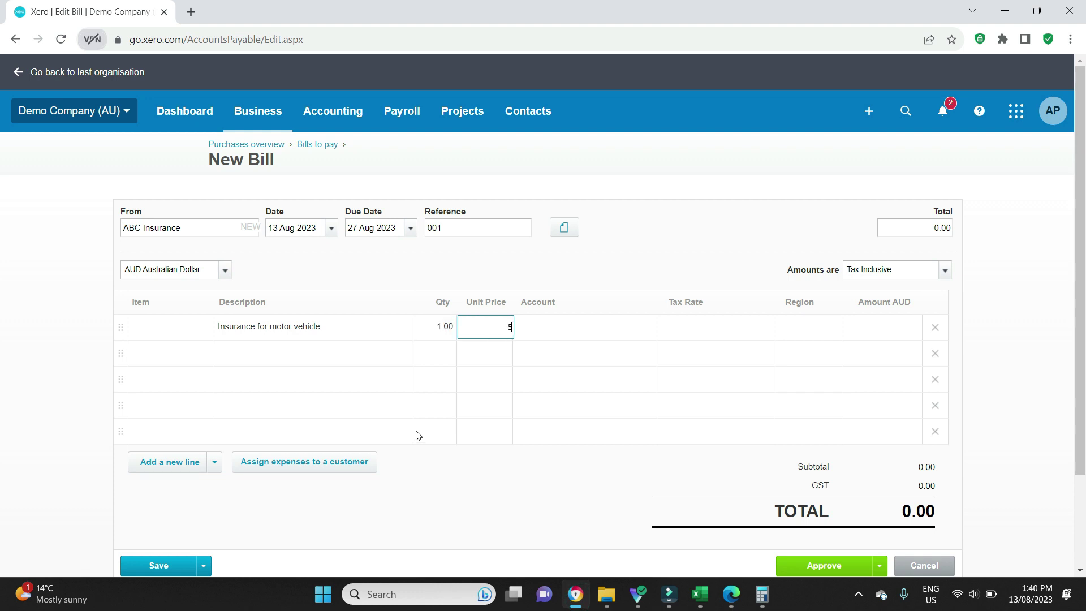
pyautogui.write('53.73')
pyautogui.press('Tab')
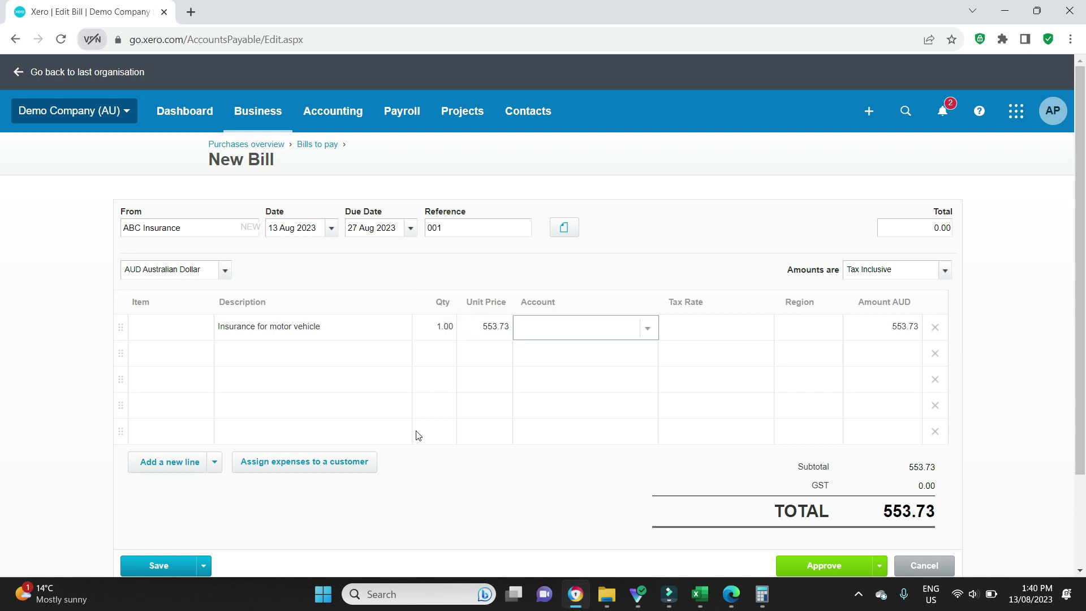
# Step: Code the line to 433 - Insurance and select the $45.76 GST in the renewal PDF
pyautogui.write('insu')
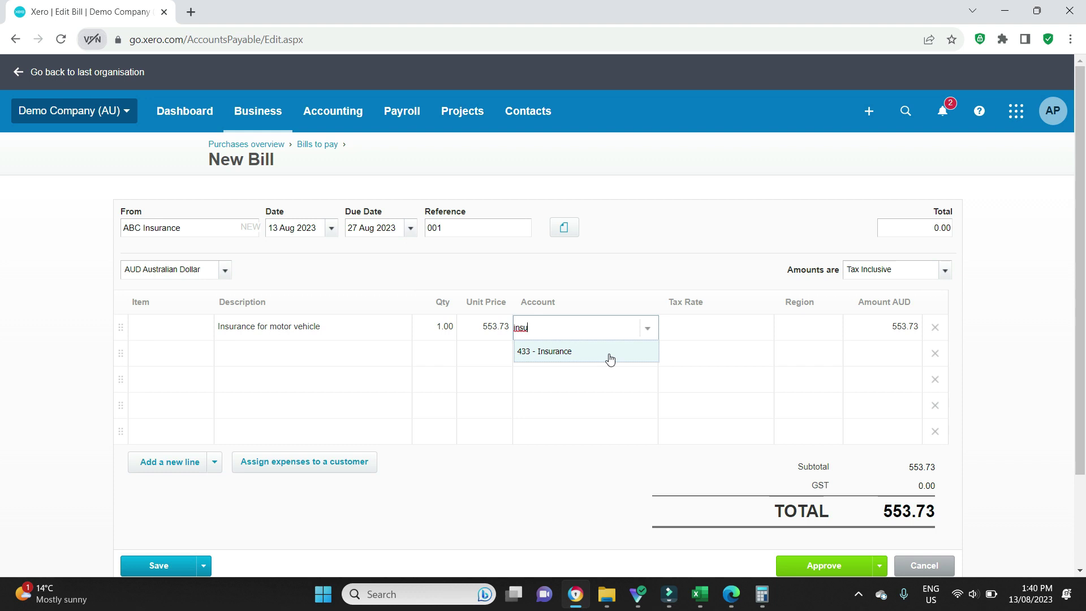
pyautogui.click(607, 352)
pyautogui.click(994, 325)
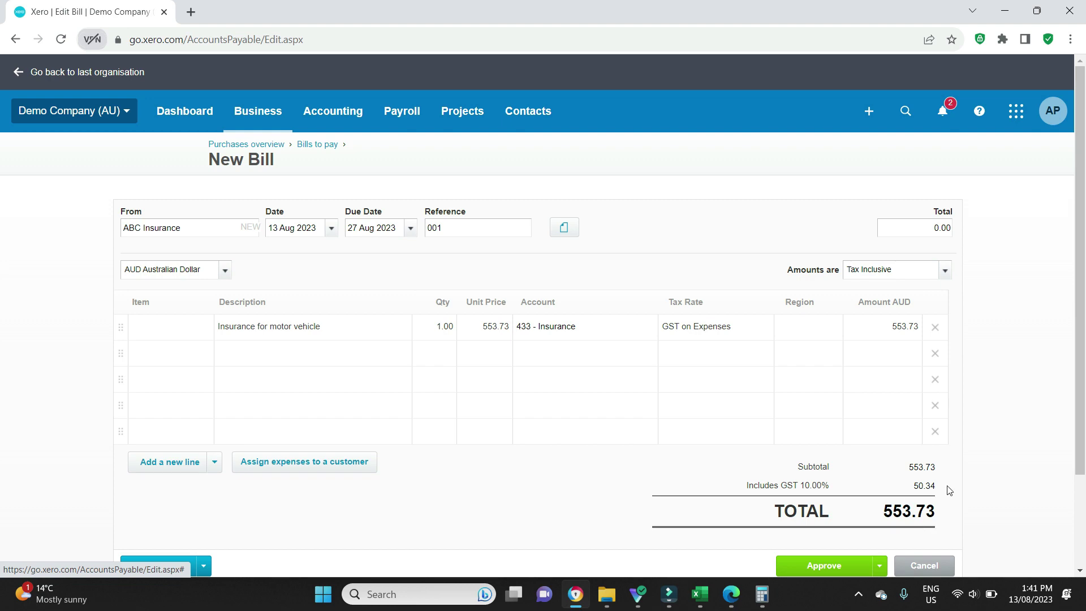
pyautogui.click(730, 594)
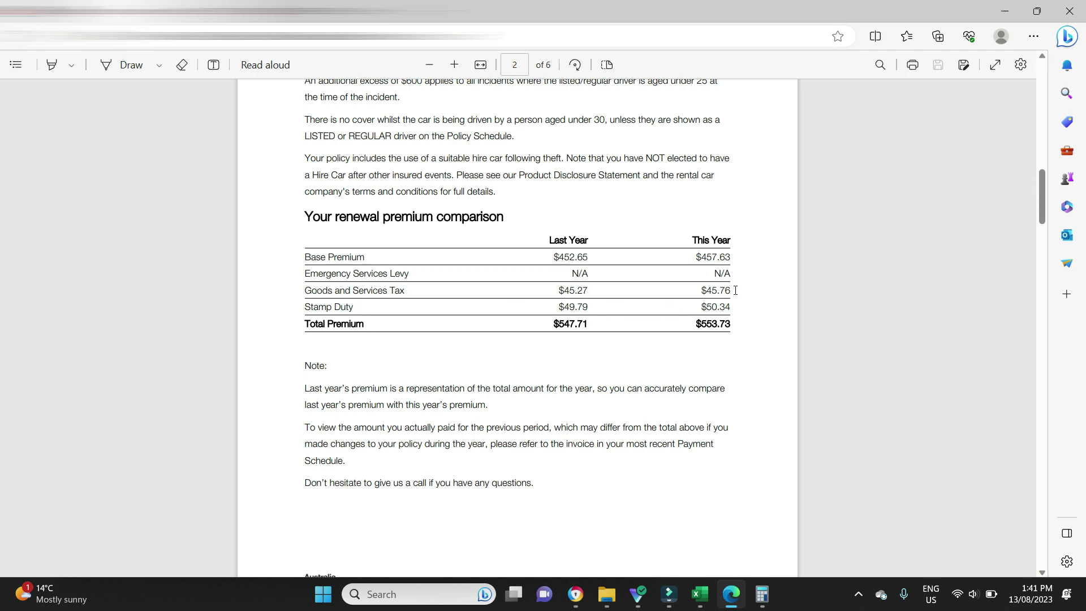
pyautogui.moveTo(735, 290); pyautogui.dragTo(692, 292)
# Step: Set line 1's unit price to 45.76*11, making it 503.36
pyautogui.hotkey('alt', 'Tab')
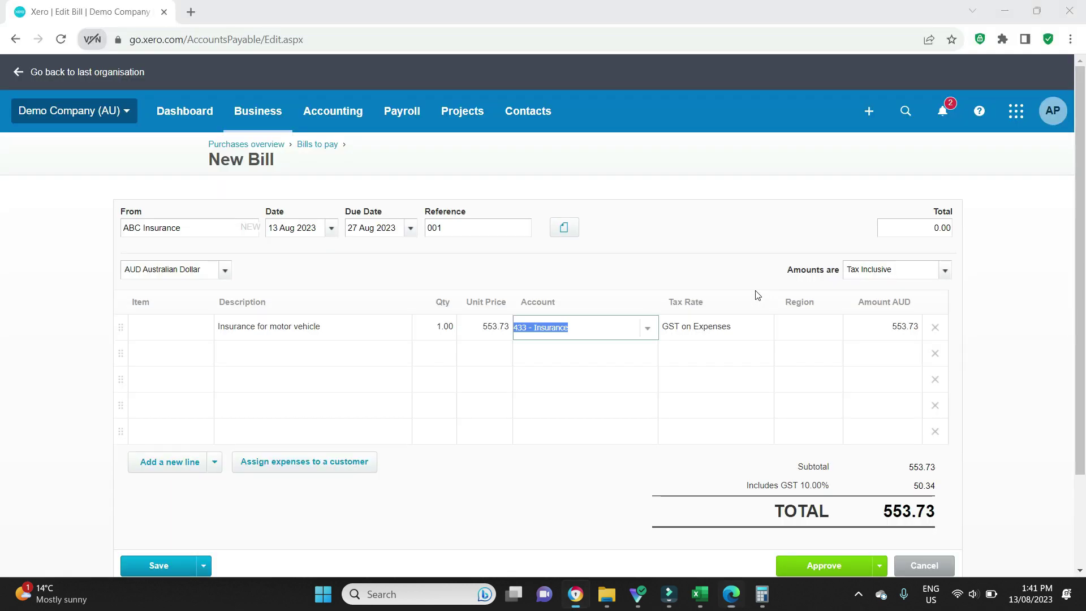
pyautogui.click(489, 333)
pyautogui.write('45.76')
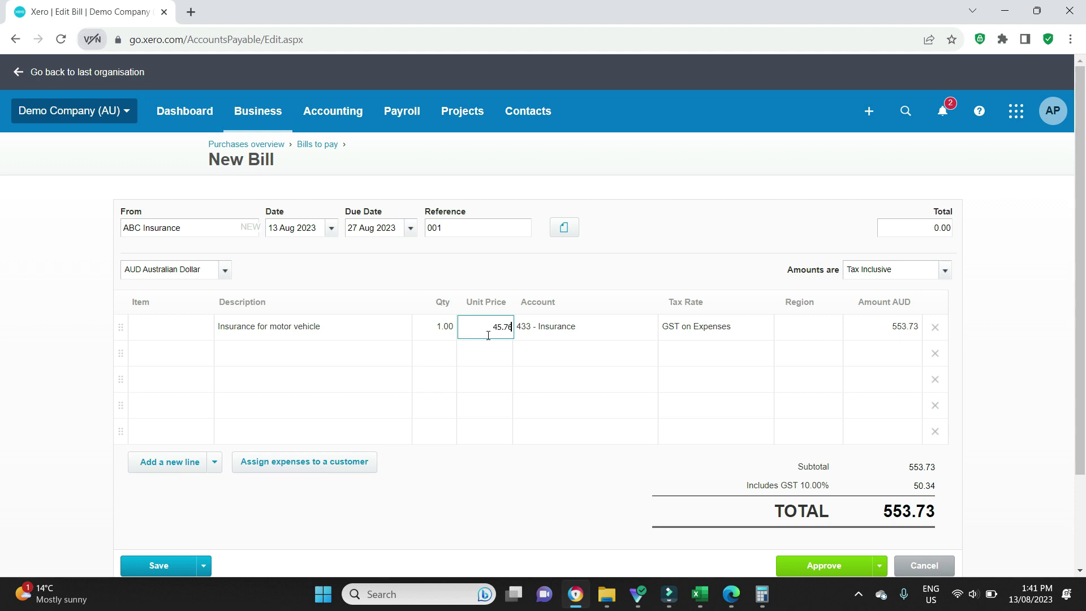
pyautogui.write('*11')
pyautogui.press('Tab')
pyautogui.press('Tab')
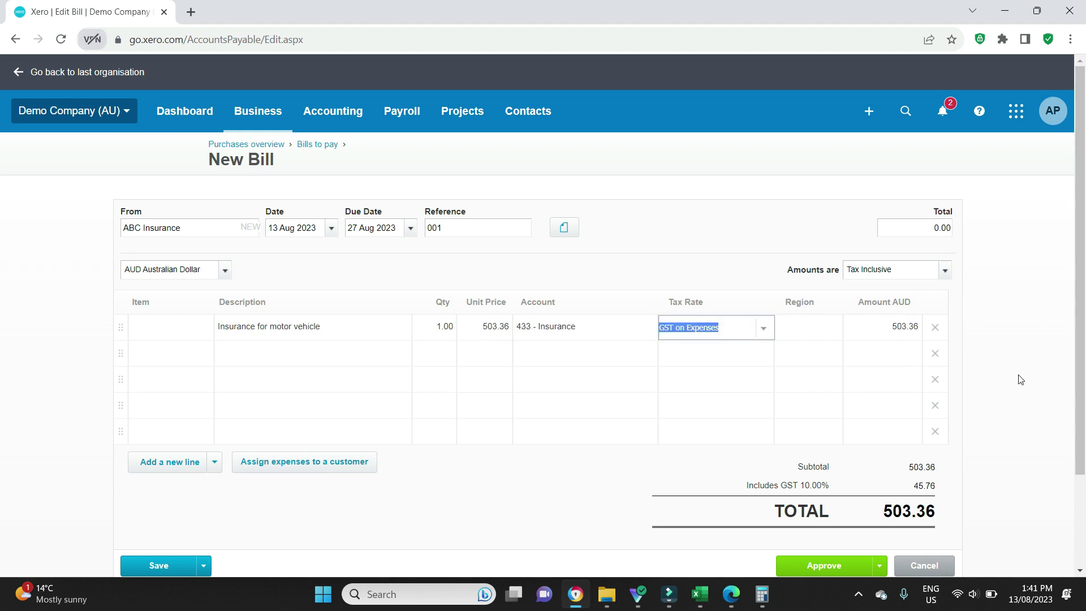
pyautogui.click(1016, 353)
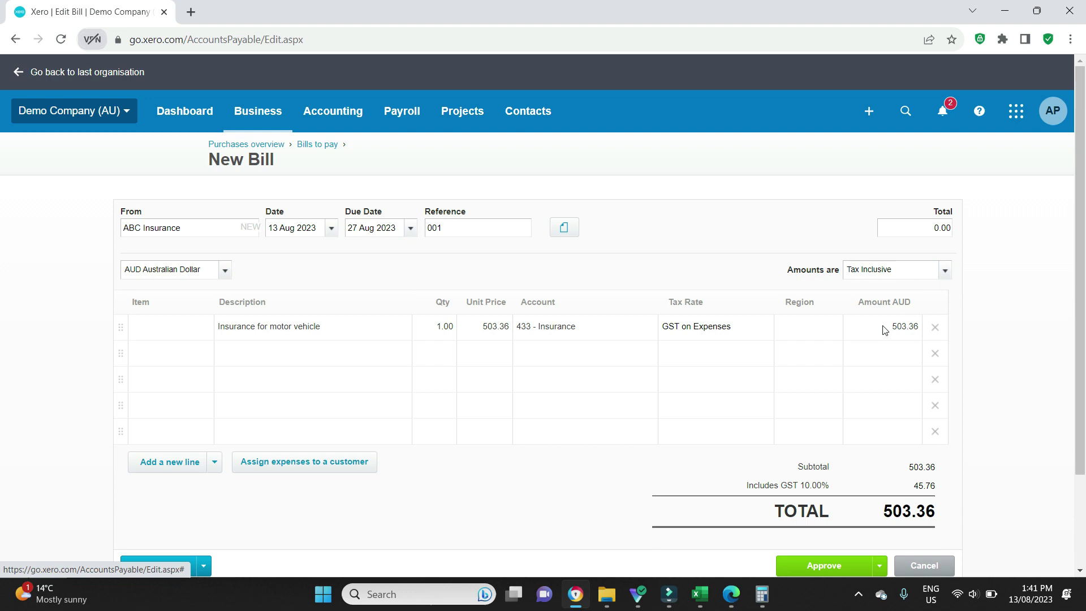
# Step: Add line 2: quantity 1, 553.73-503.36 = 50.37, account 433, GST Free Expenses
pyautogui.click(441, 355)
pyautogui.press('Tab')
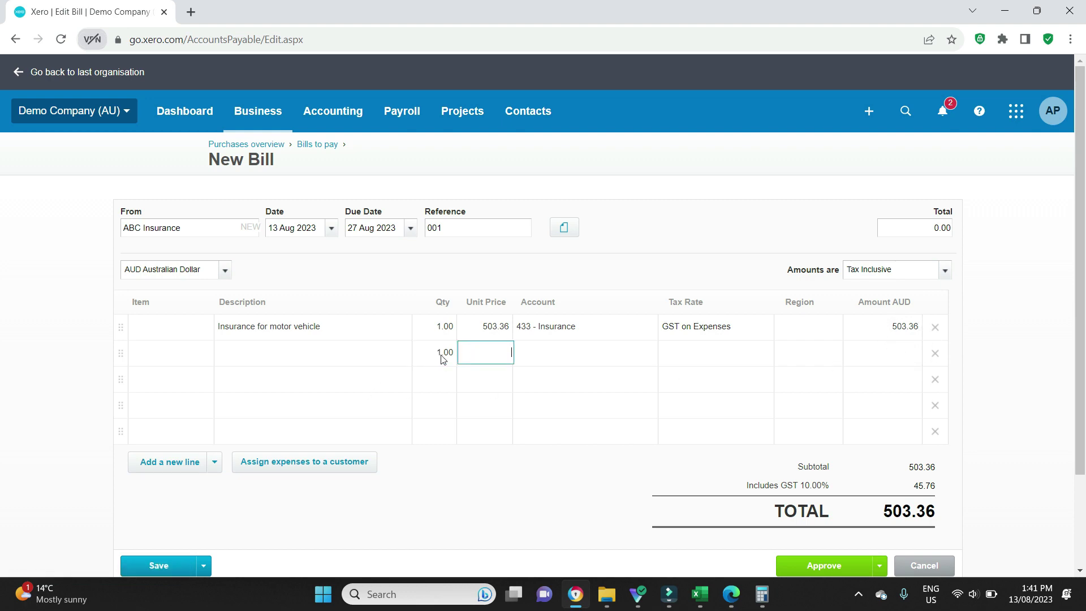
pyautogui.hotkey('alt', 'Tab')
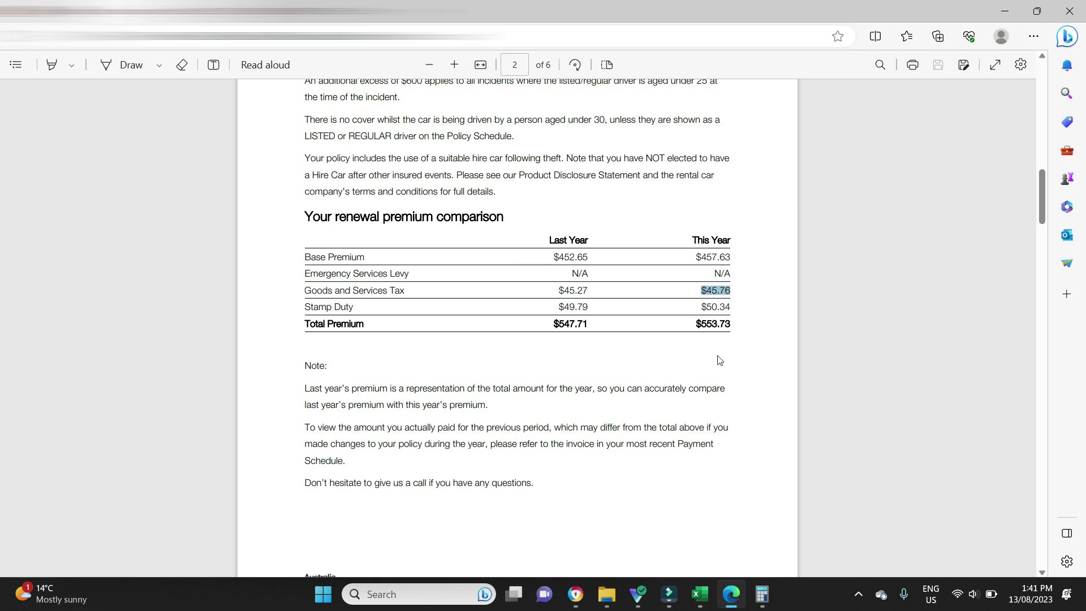
pyautogui.hotkey('alt', 'Tab')
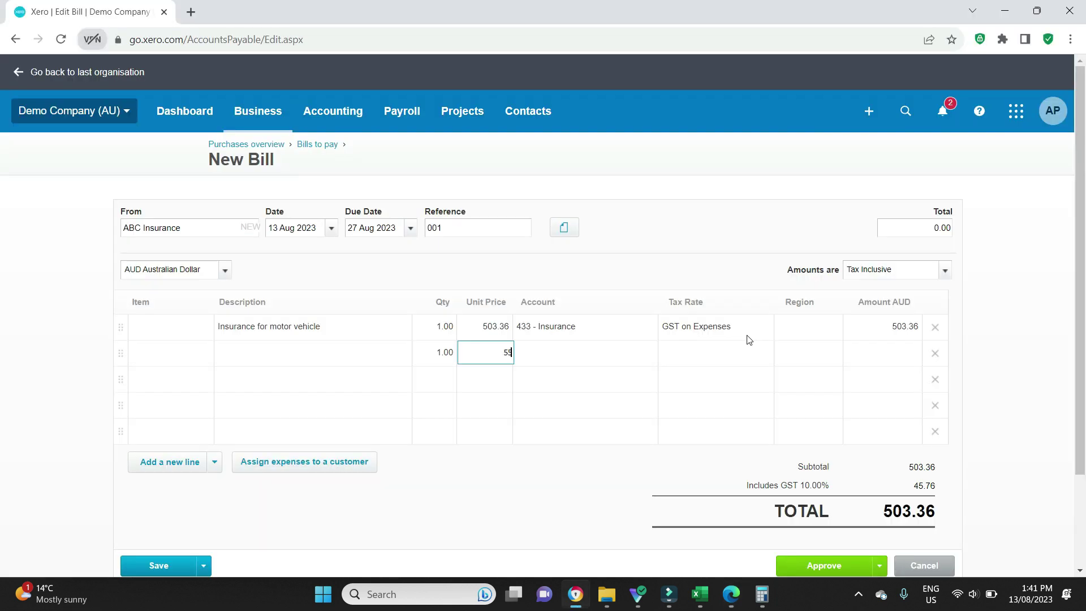
pyautogui.write('553.73-503.36')
pyautogui.press('Tab')
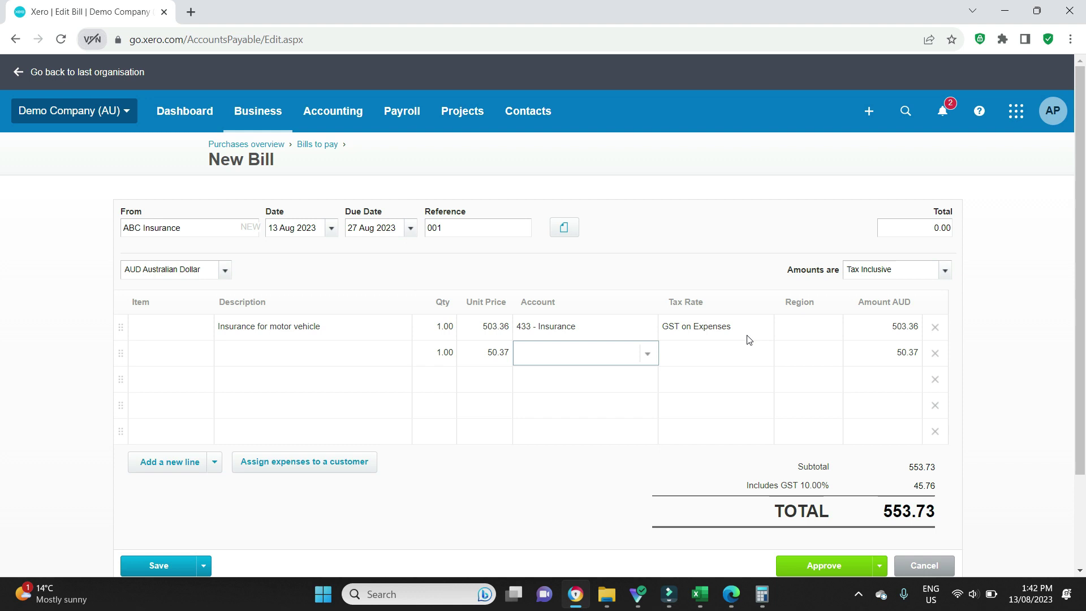
pyautogui.write('433')
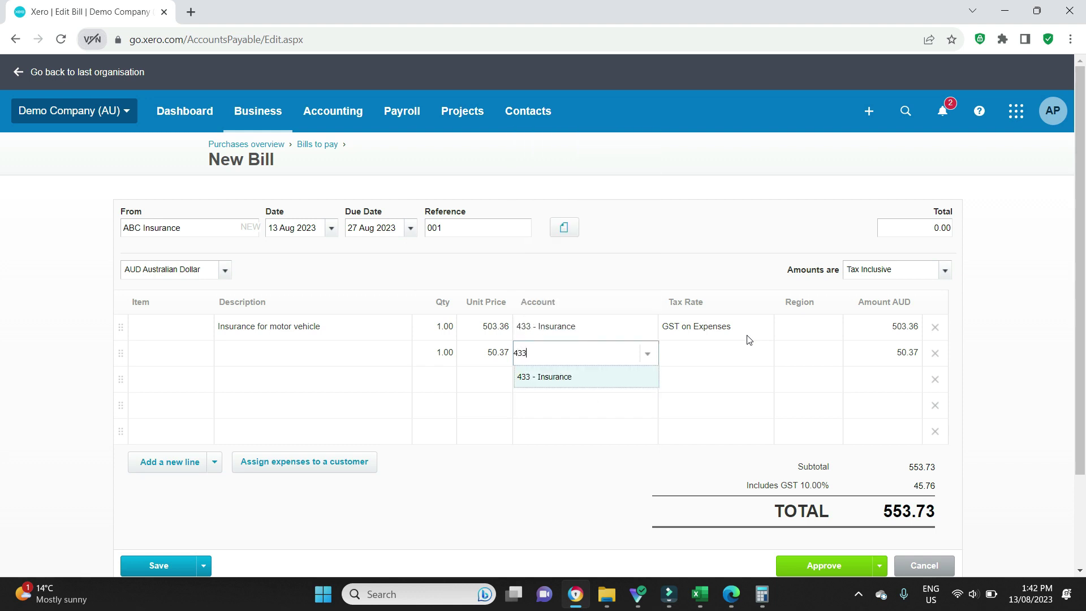
pyautogui.press('Tab')
pyautogui.click(763, 352)
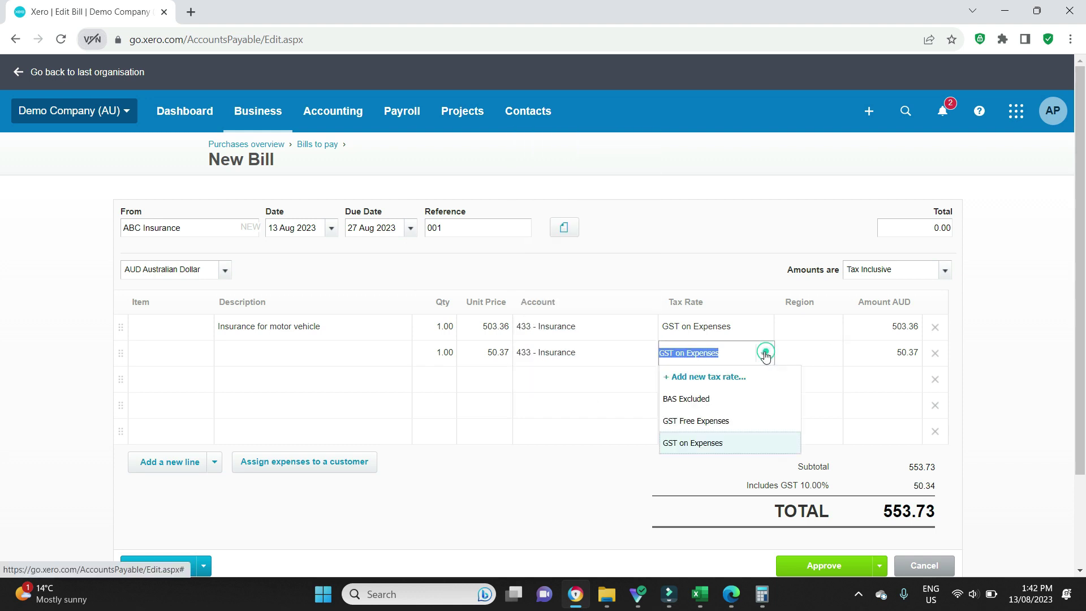
pyautogui.click(695, 421)
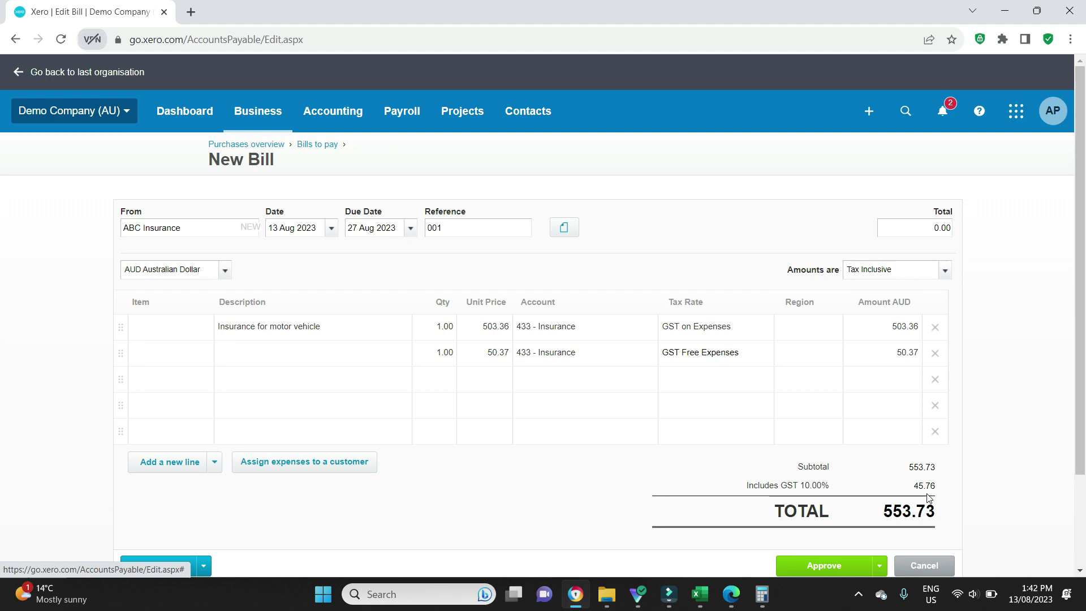
# Step: Compare the bill's GST and total with the PDF's $553.73 premium and $45.76 GST
pyautogui.click(731, 594)
pyautogui.moveTo(695, 329); pyautogui.dragTo(733, 332)
pyautogui.click(575, 595)
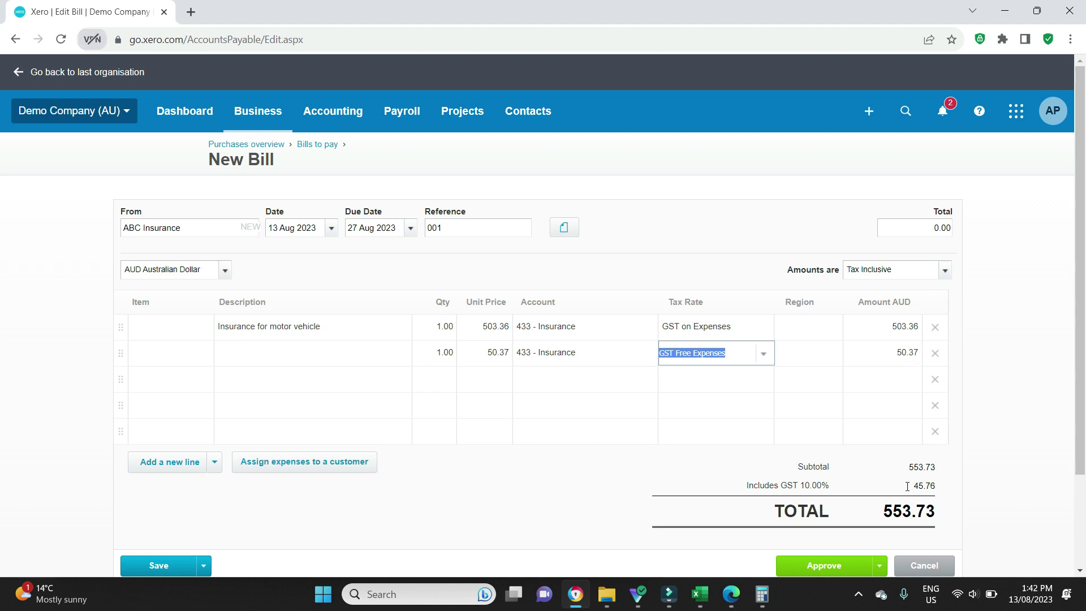
pyautogui.moveTo(908, 487)
pyautogui.mouseDown()
pyautogui.moveTo(927, 488)
pyautogui.moveTo(909, 484)
pyautogui.mouseUp()
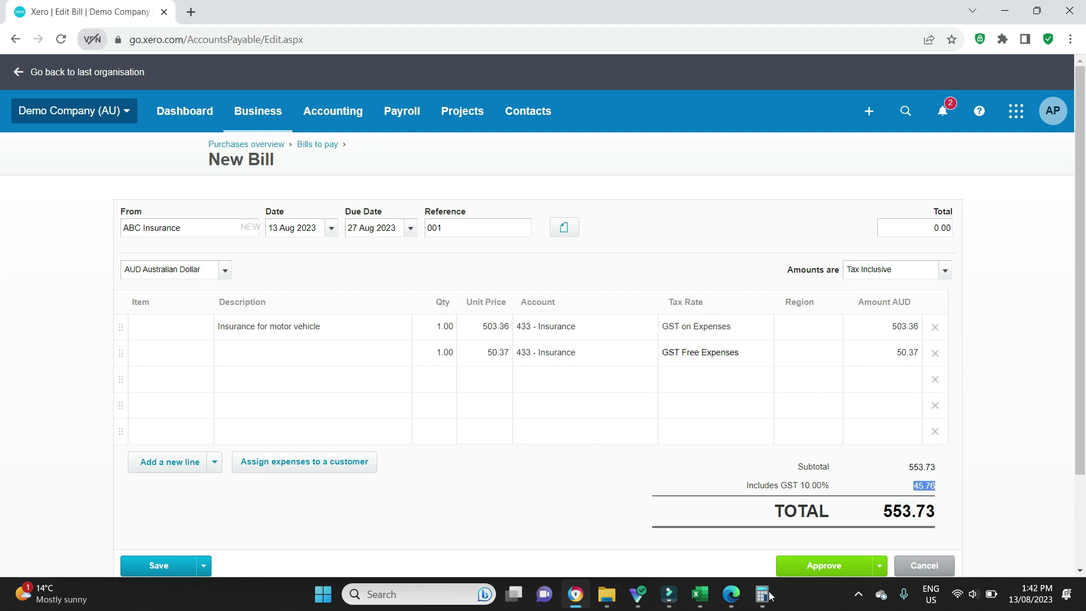
pyautogui.click(731, 594)
pyautogui.click(696, 289)
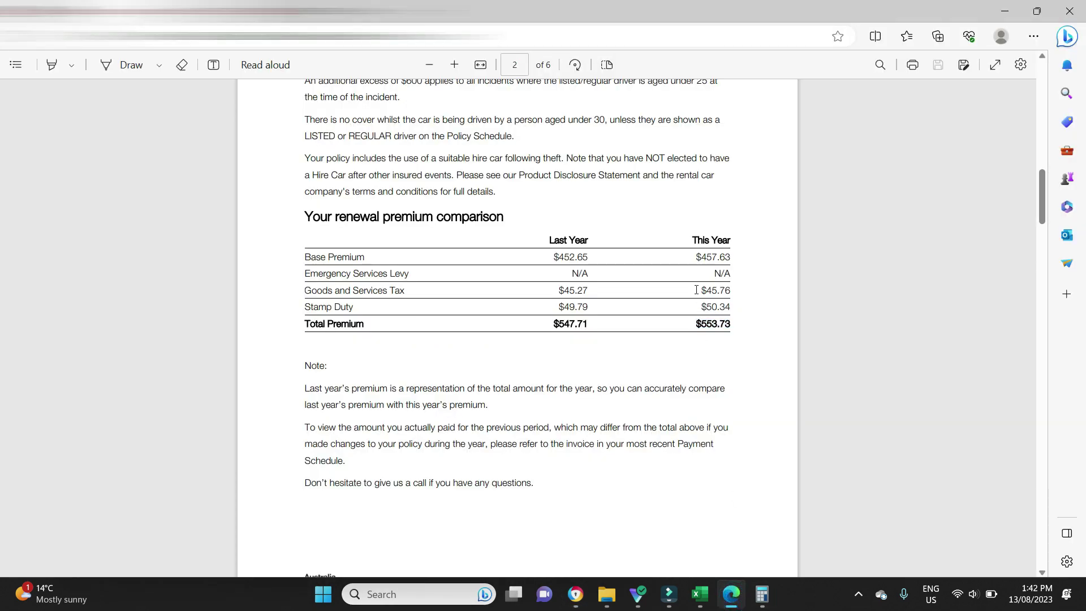
pyautogui.moveTo(696, 289); pyautogui.dragTo(737, 295)
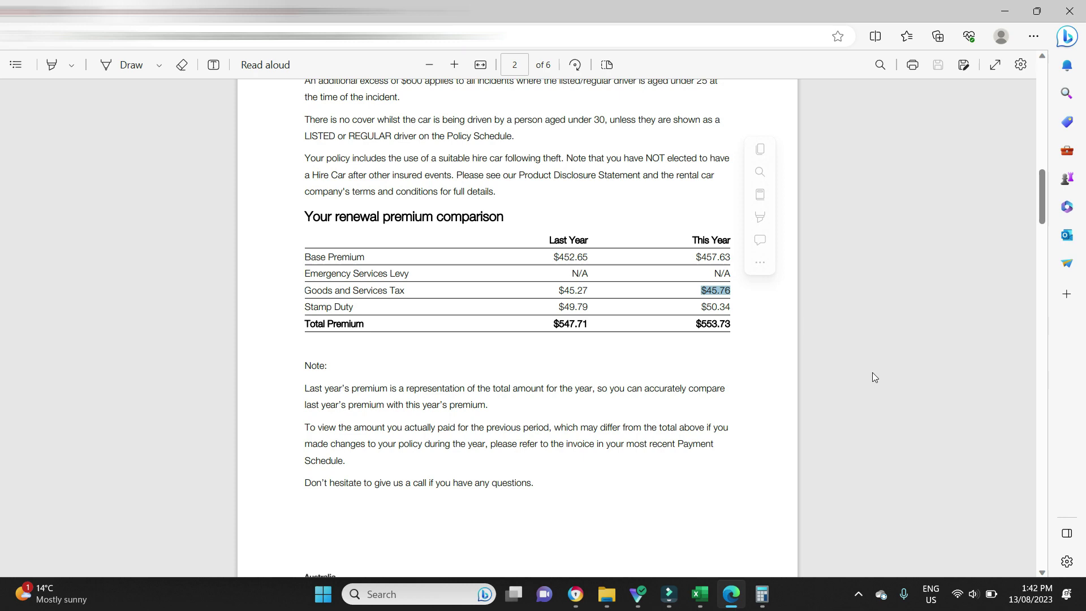
# Step: Approve the $553.73 ABC Insurance bill
pyautogui.hotkey('alt', 'Tab')
pyautogui.scroll(-1, 984, 329)
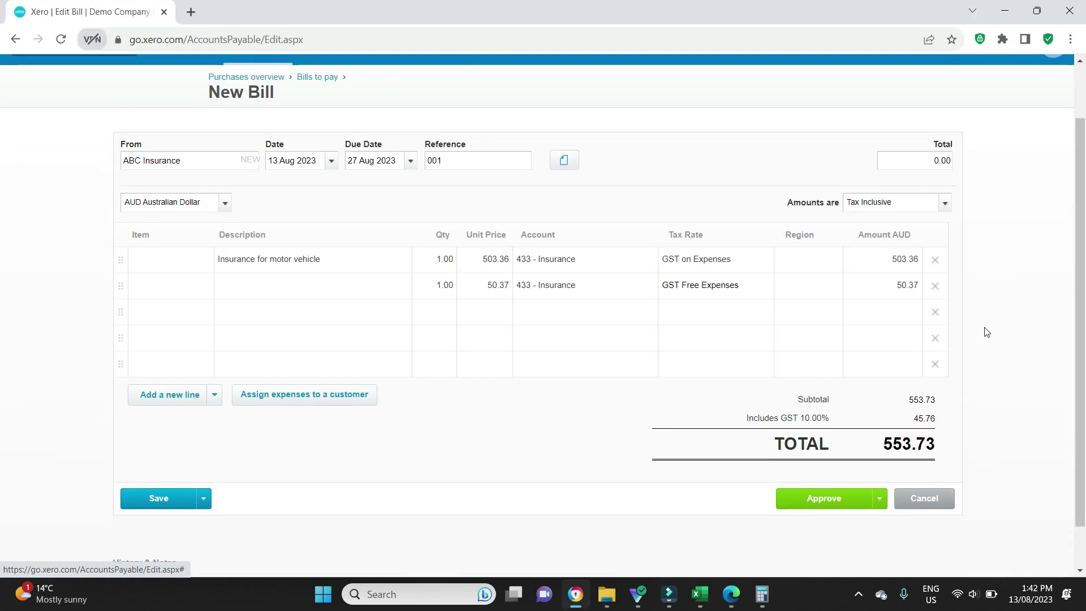
pyautogui.click(831, 496)
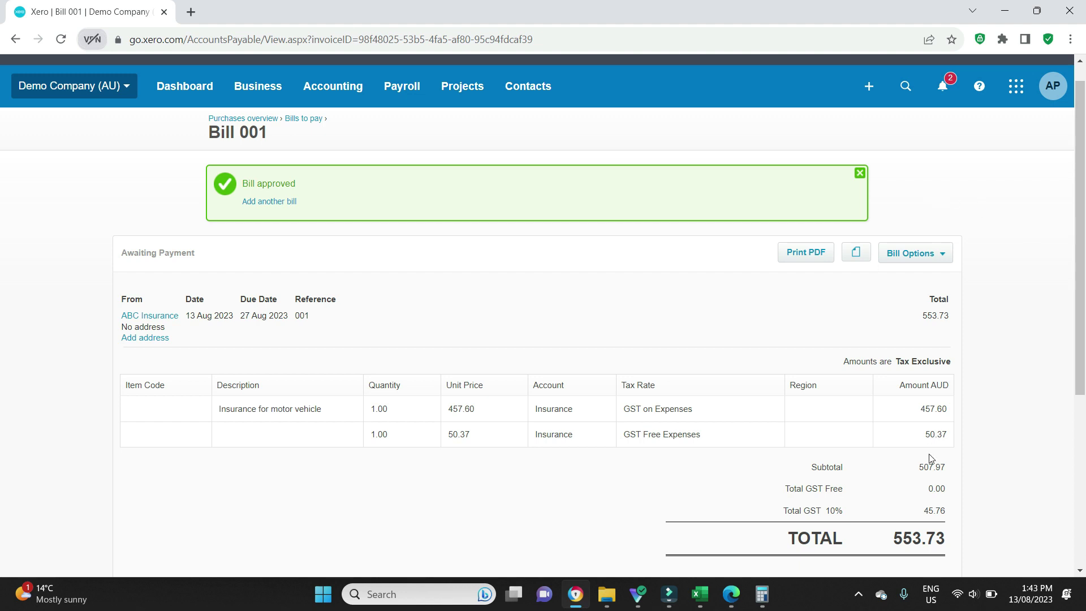
# Step: Review Bill 001's $507.97 subtotal, $45.76 GST and $553.73 total
pyautogui.tripleClick(956, 513)
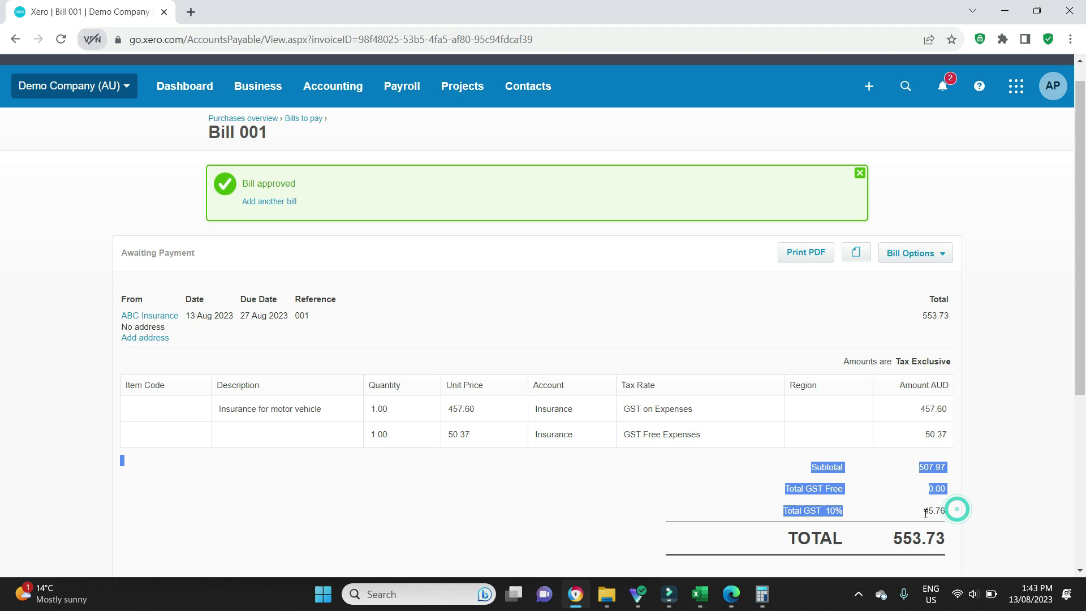
pyautogui.click(947, 512)
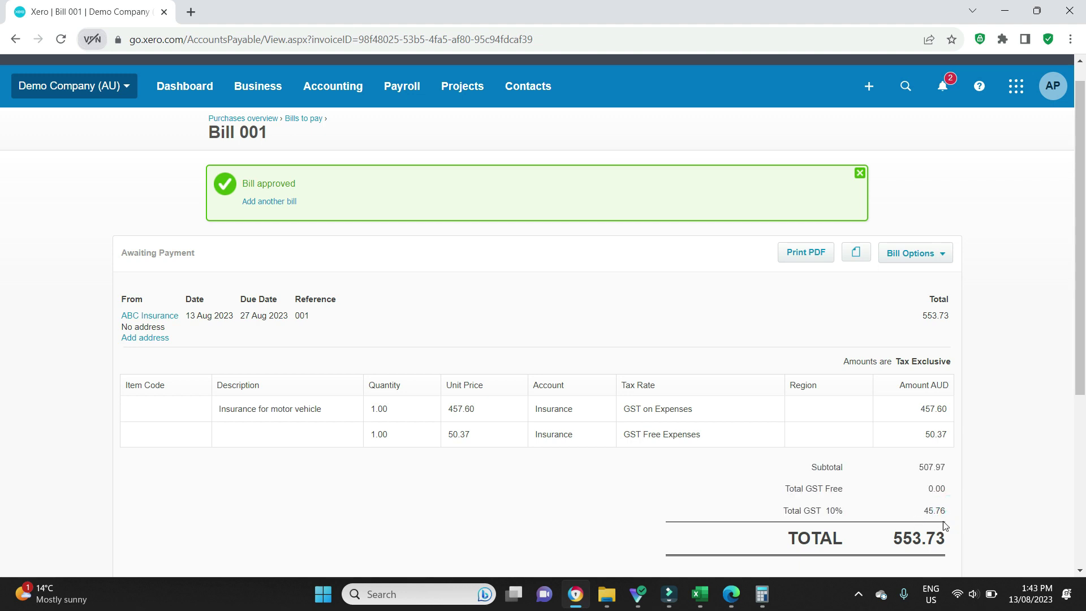